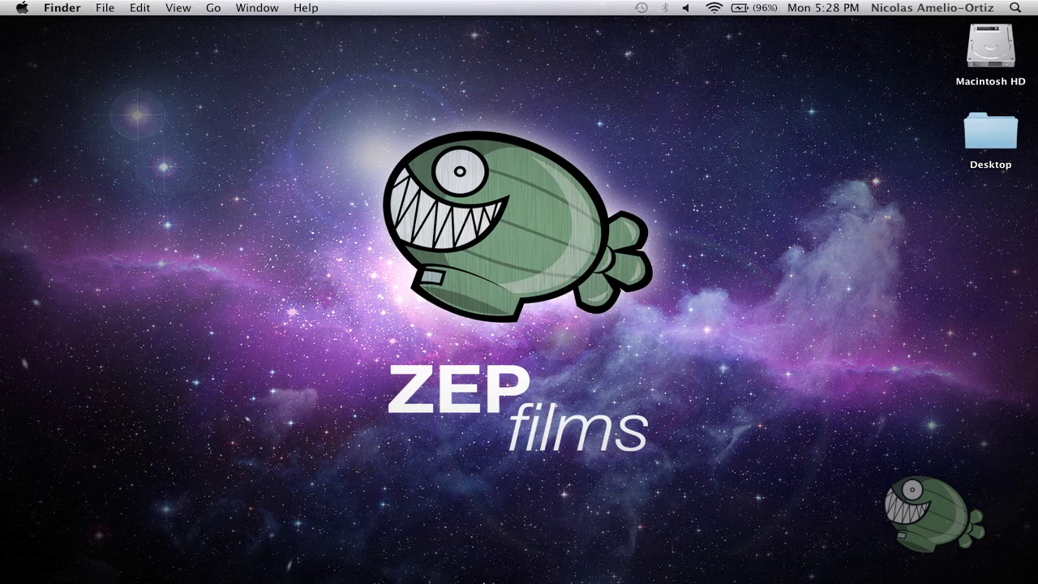
# Bring the Motion project with the sunset clip and AREA 51 title to the front
pyautogui.click(346, 556)
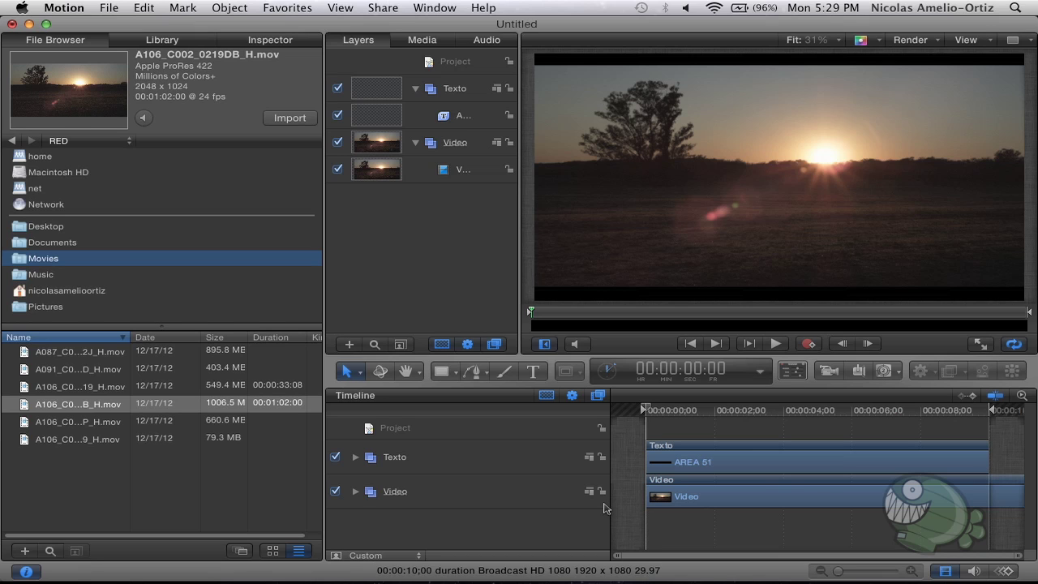
pyautogui.press('space')
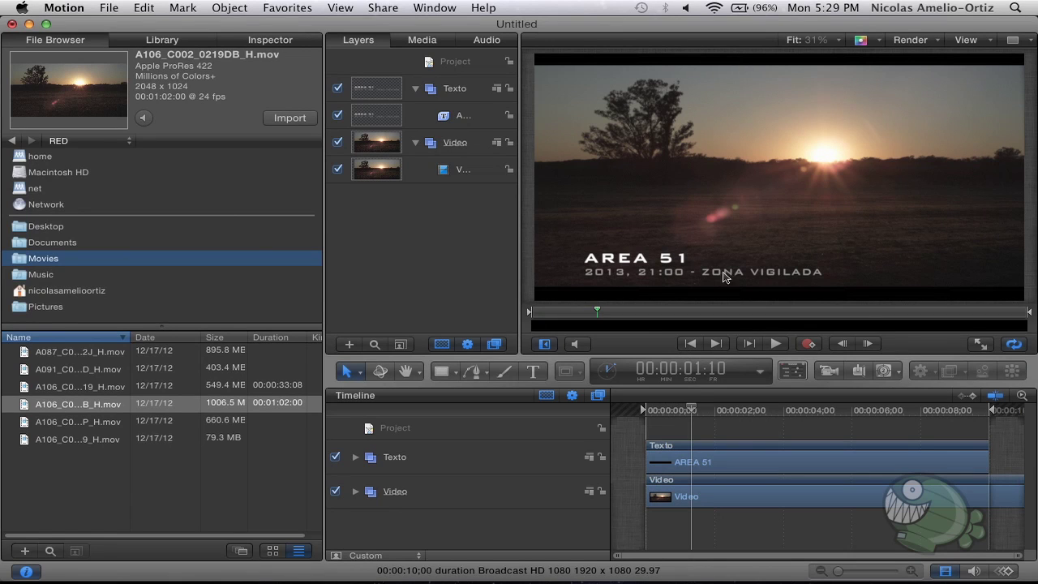
pyautogui.moveTo(681, 420); pyautogui.dragTo(712, 412)
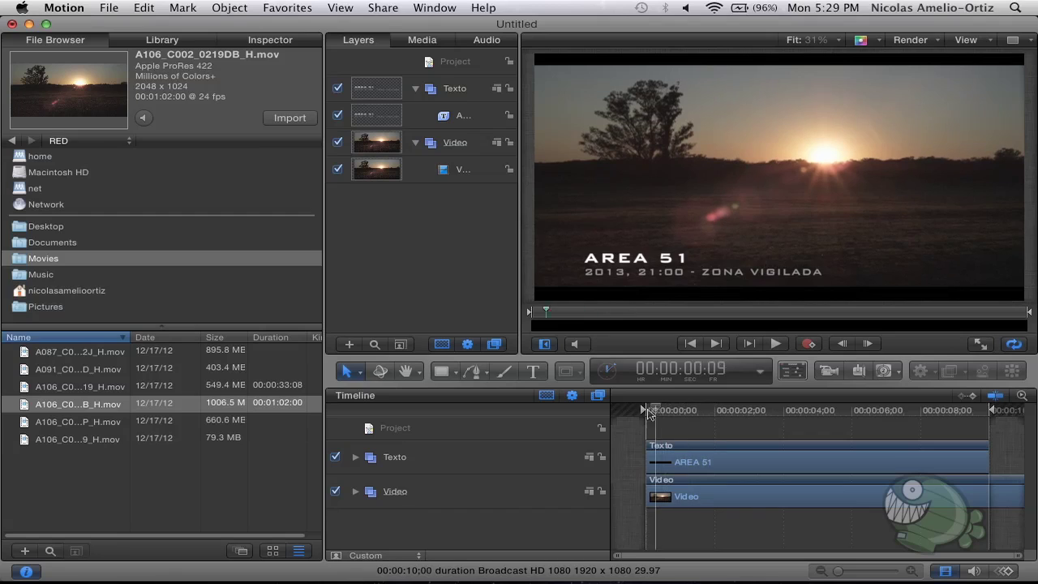
pyautogui.moveTo(712, 412); pyautogui.dragTo(626, 417)
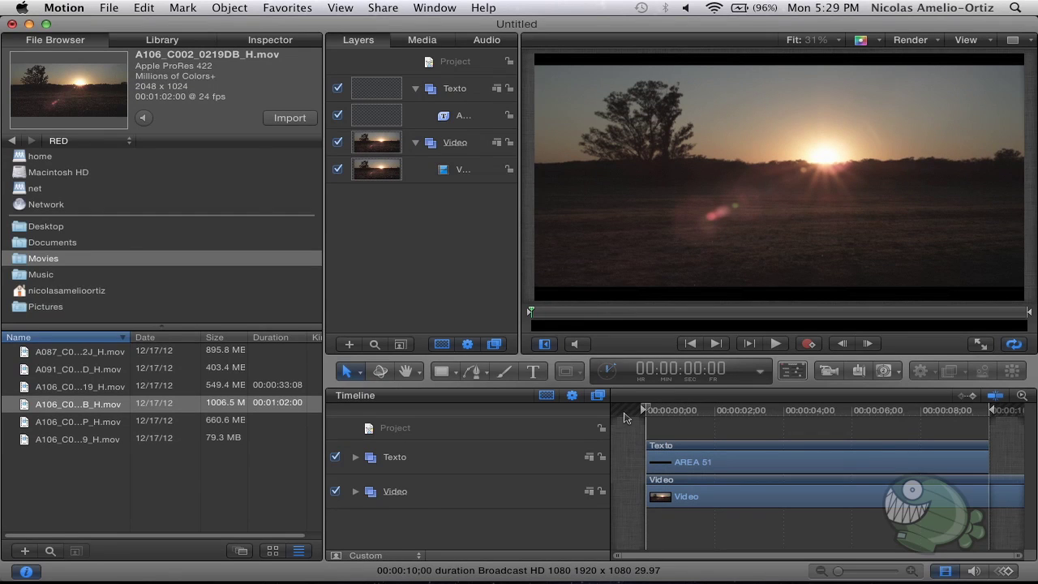
pyautogui.moveTo(647, 415); pyautogui.dragTo(673, 413)
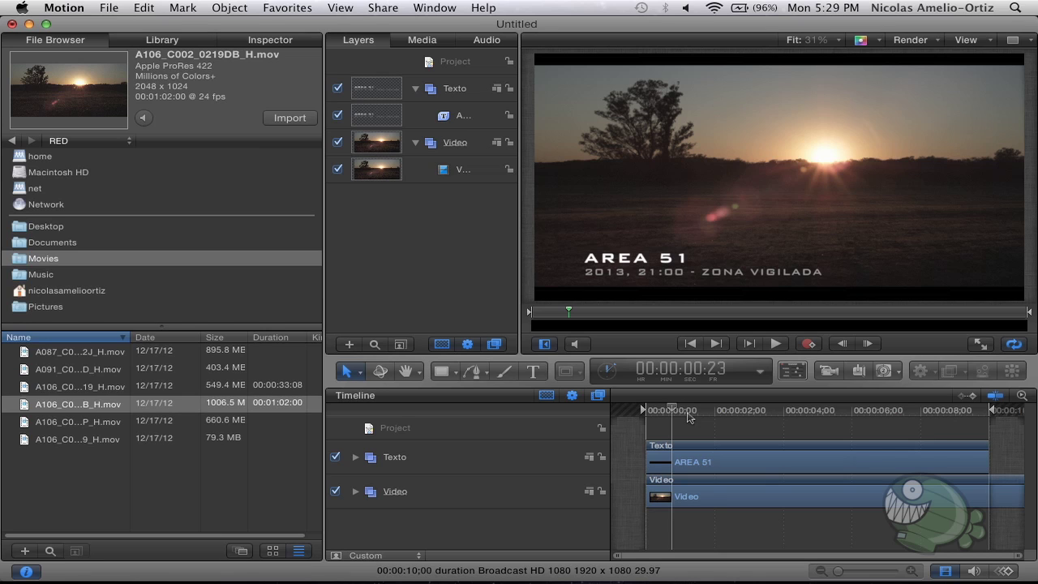
pyautogui.moveTo(660, 412); pyautogui.dragTo(665, 408)
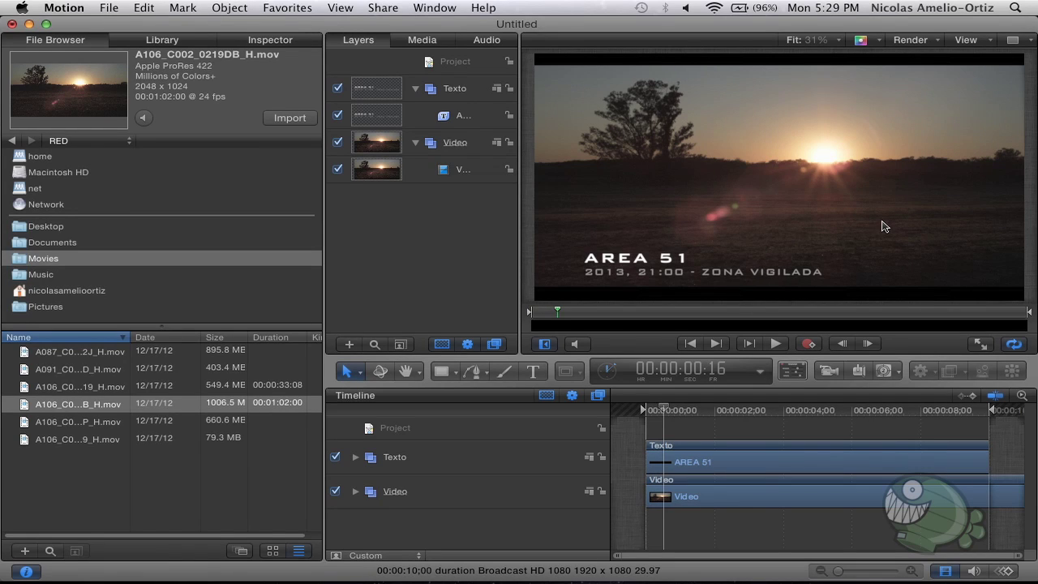
pyautogui.moveTo(689, 410)
pyautogui.mouseDown()
pyautogui.moveTo(722, 408)
pyautogui.moveTo(615, 414)
pyautogui.mouseUp()
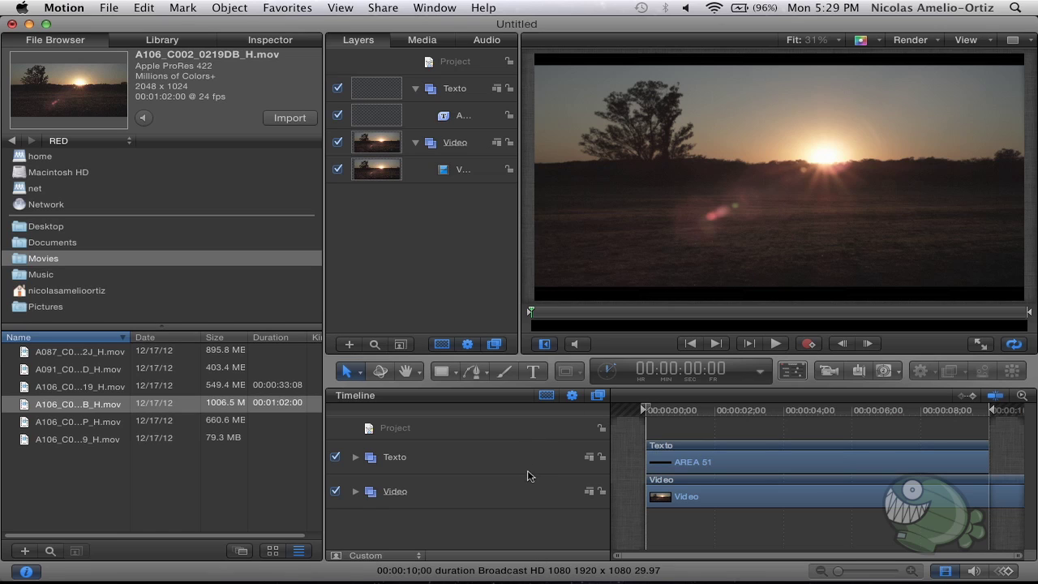
pyautogui.moveTo(647, 411); pyautogui.dragTo(650, 414)
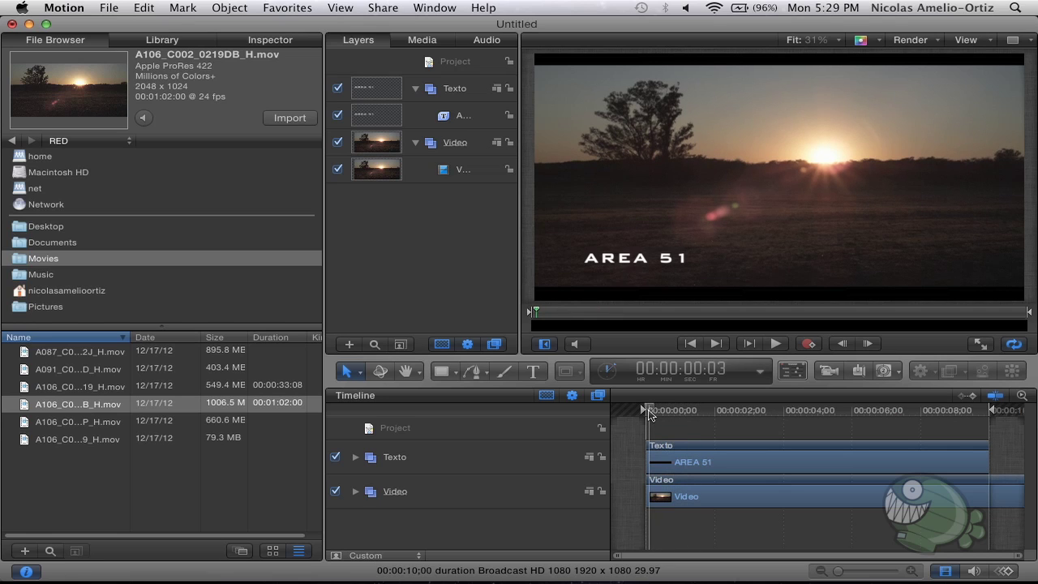
pyautogui.press('space')
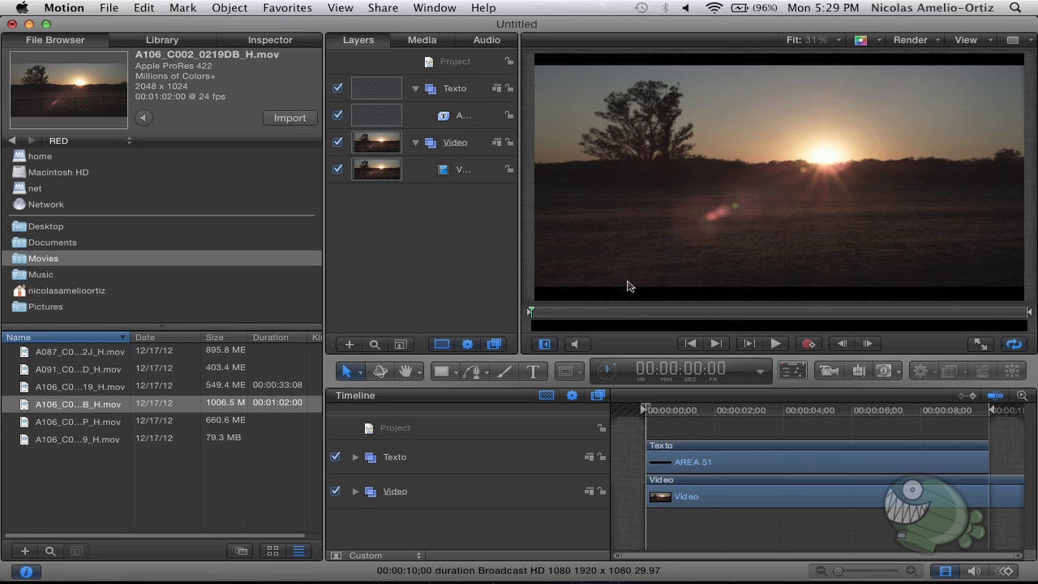
pyautogui.press('space')
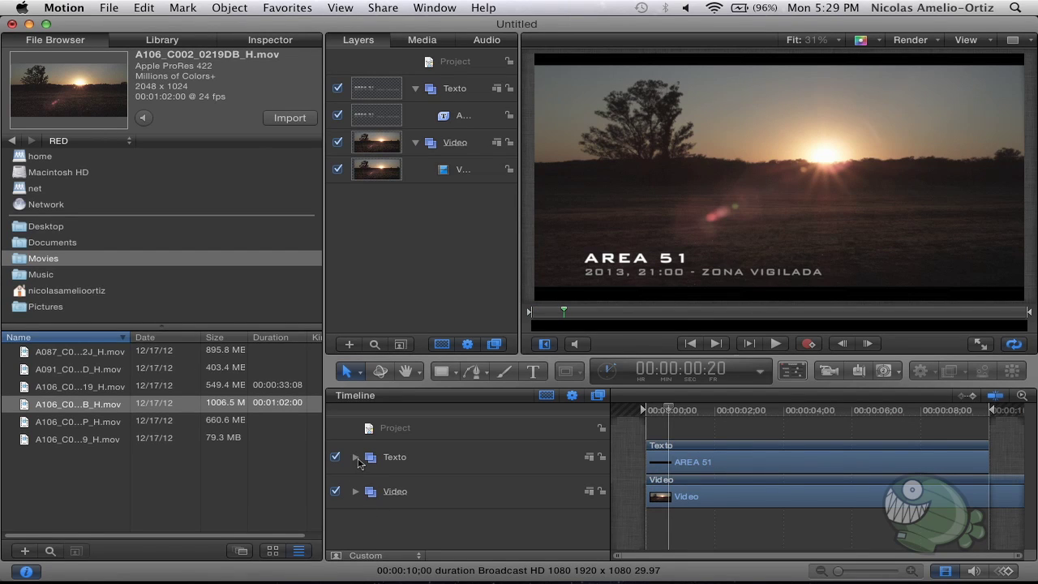
# Switch off the Texto group so the AREA 51 title is hidden
pyautogui.click(356, 456)
pyautogui.click(430, 486)
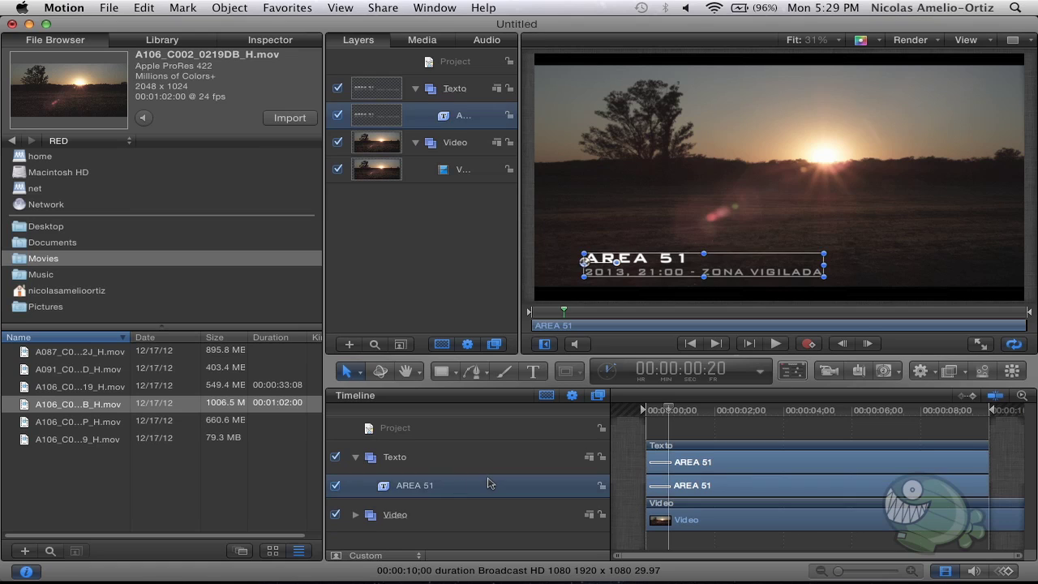
pyautogui.click(355, 457)
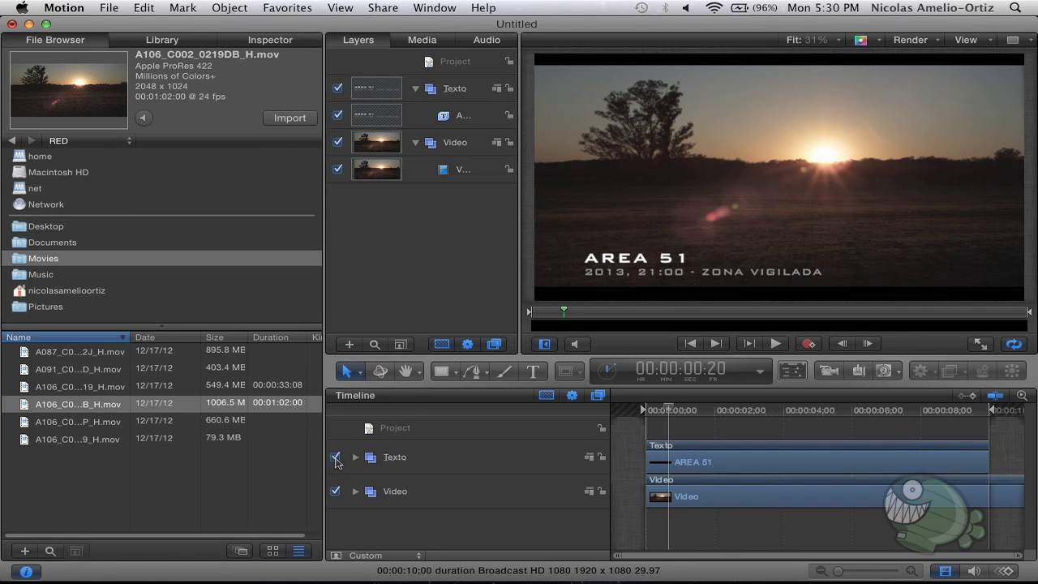
pyautogui.click(336, 458)
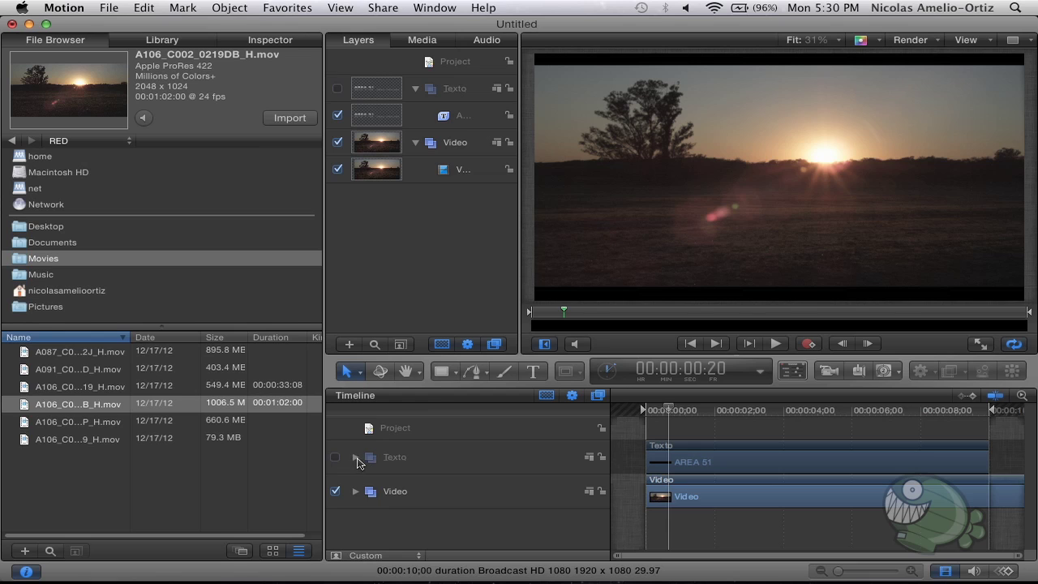
pyautogui.click(356, 458)
pyautogui.click(357, 459)
# Expand the Video group and select the sunset clip inside it
pyautogui.click(437, 462)
pyautogui.click(451, 497)
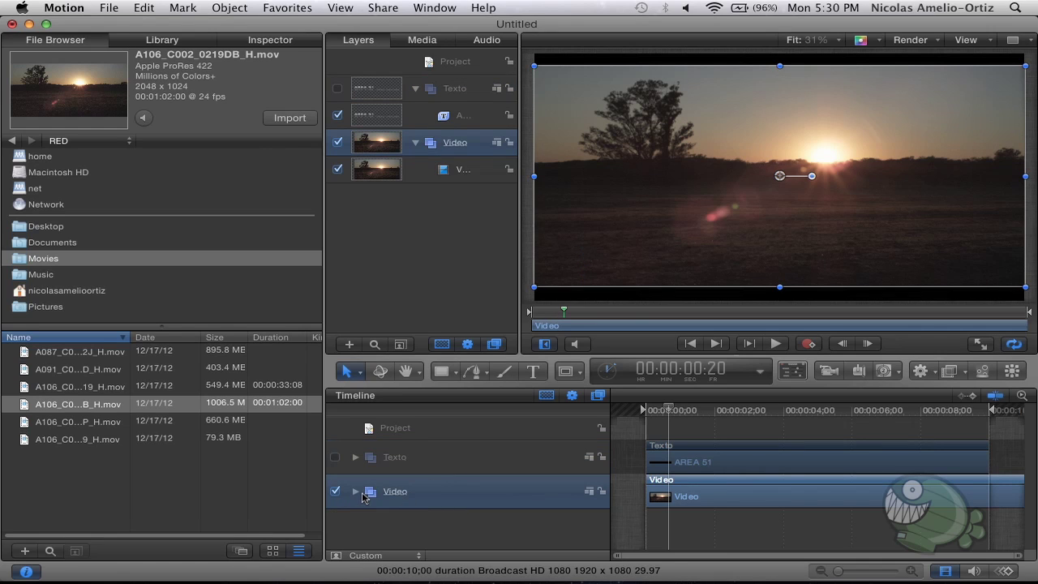
pyautogui.click(360, 492)
pyautogui.click(440, 525)
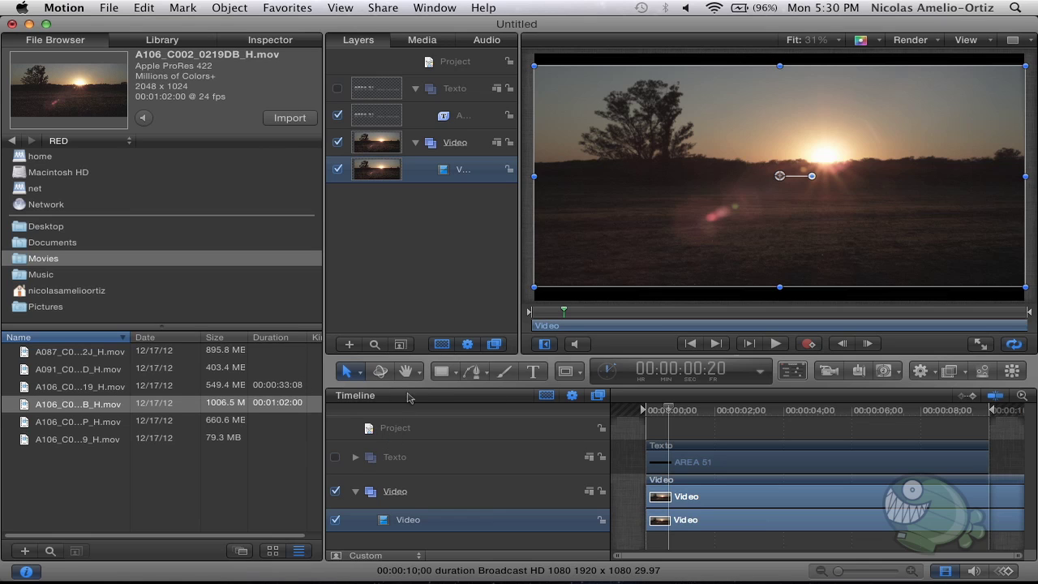
# Show the Library panel, hiding and restoring it through the panel layout list
pyautogui.click(146, 42)
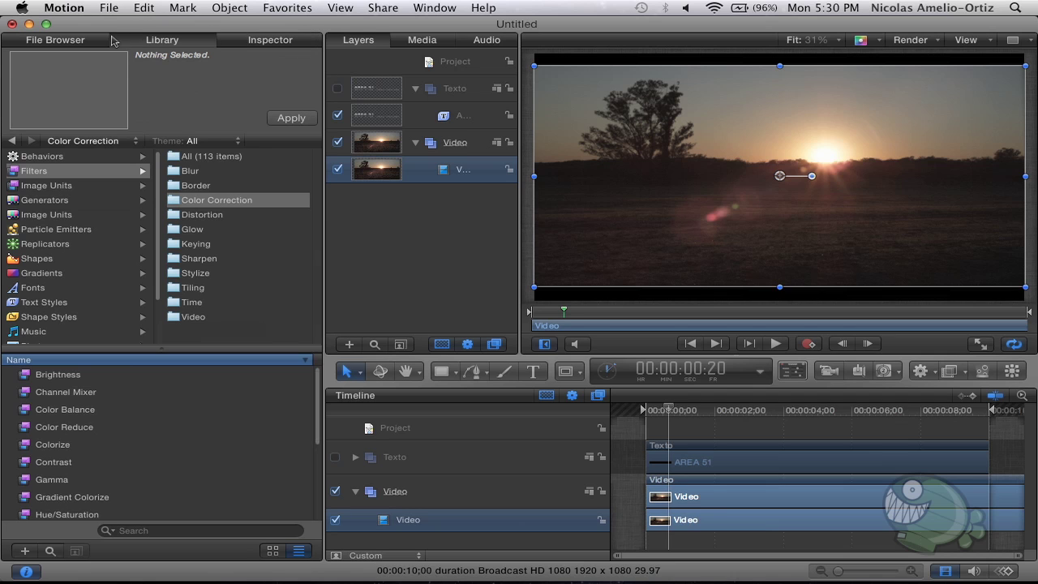
pyautogui.click(446, 8)
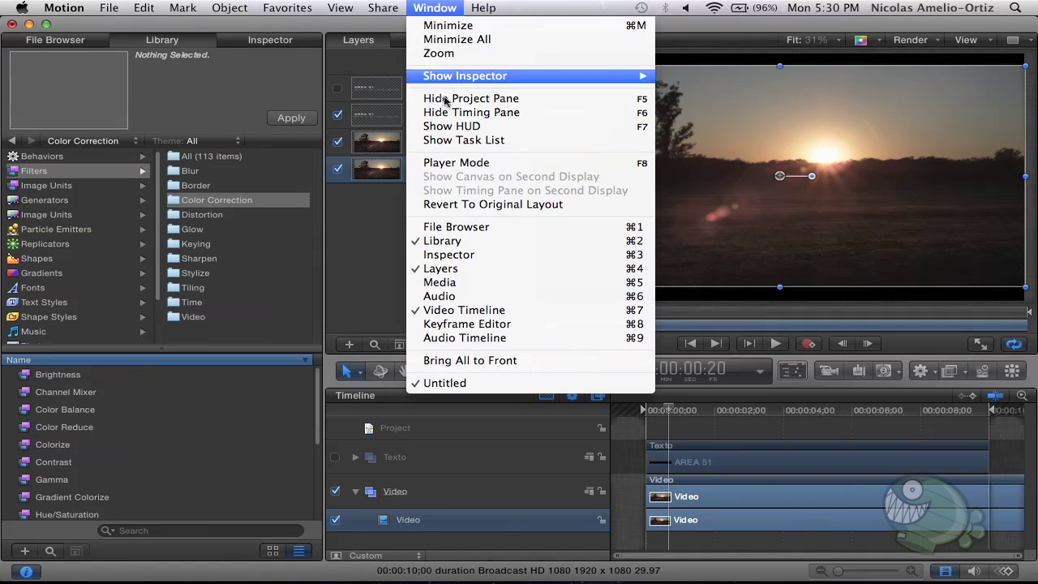
pyautogui.click(478, 242)
pyautogui.click(434, 7)
pyautogui.click(444, 240)
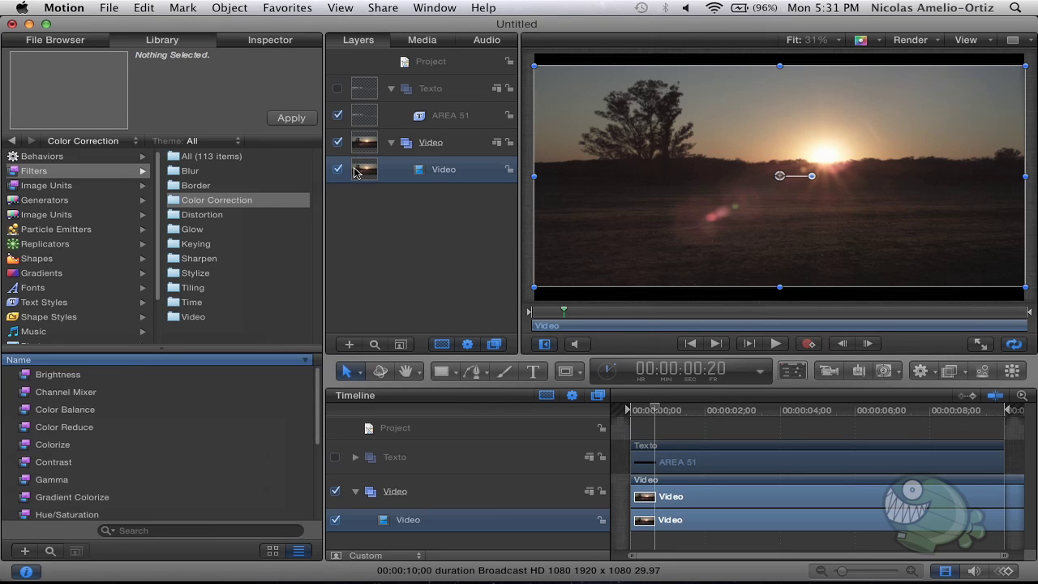
# Browse the Library categories and list the Color Correction filters
pyautogui.click(11, 172)
pyautogui.scroll(-3, 87, 290)
pyautogui.scroll(3, 86, 289)
pyautogui.click(23, 199)
pyautogui.click(49, 160)
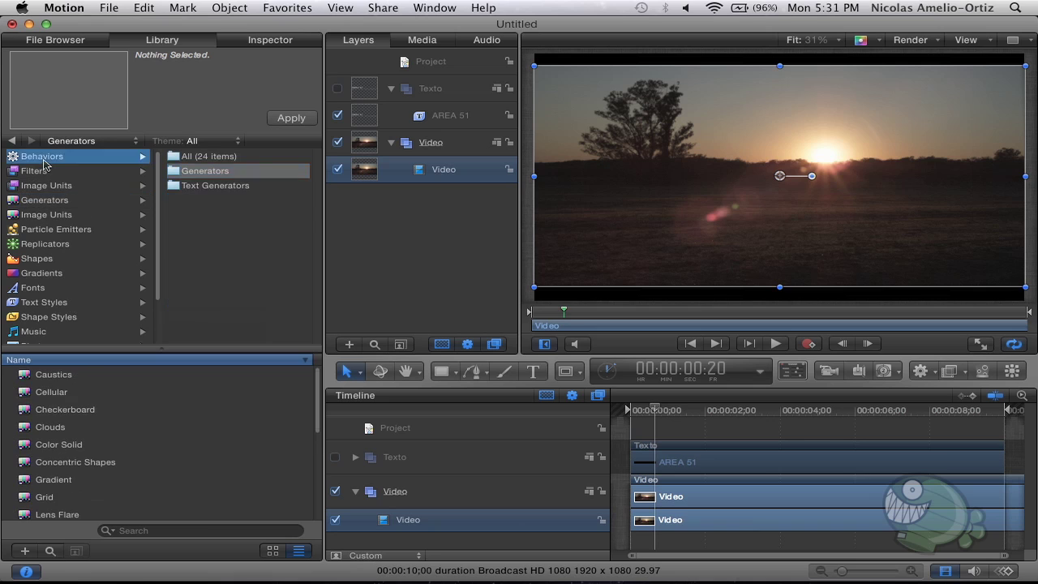
pyautogui.click(61, 172)
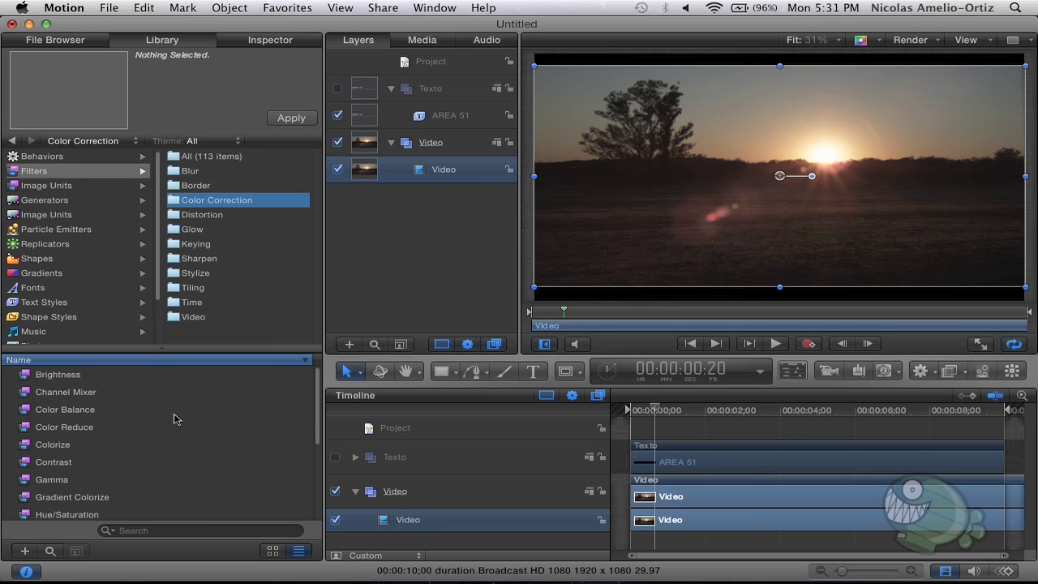
pyautogui.scroll(-1, 56, 382)
# Preview Brightness, Channel Mixer, Color Balance and Color Reduce, ending on the Colorize filter
pyautogui.scroll(-3, 56, 387)
pyautogui.scroll(-4, 59, 389)
pyautogui.scroll(8, 98, 391)
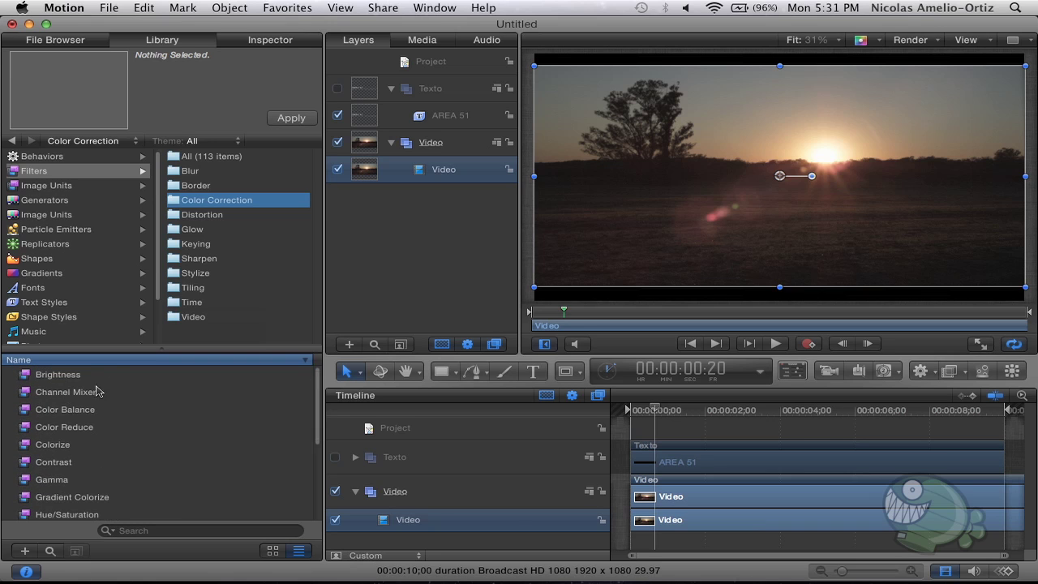
pyautogui.click(58, 375)
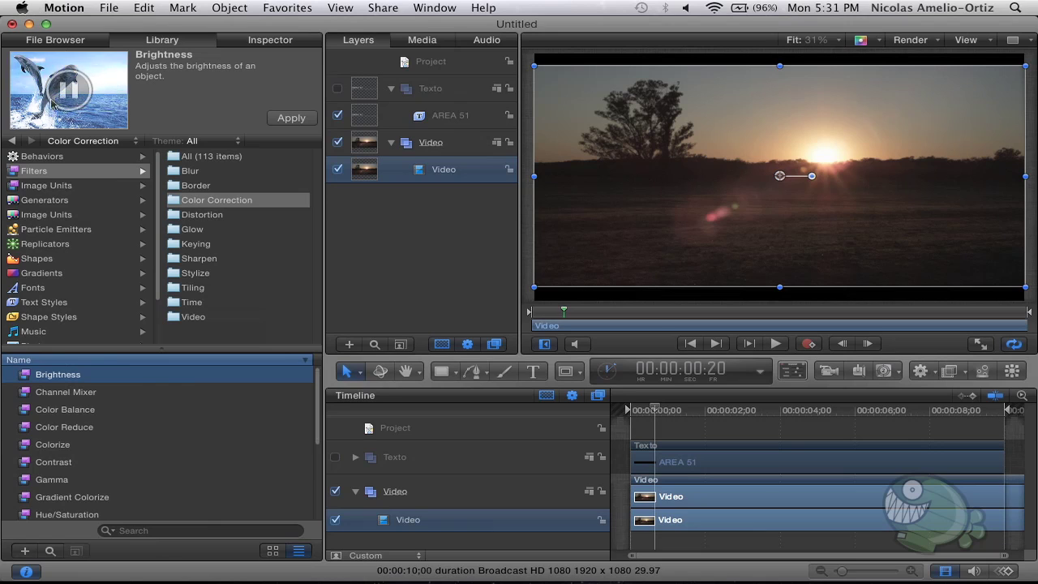
pyautogui.click(64, 395)
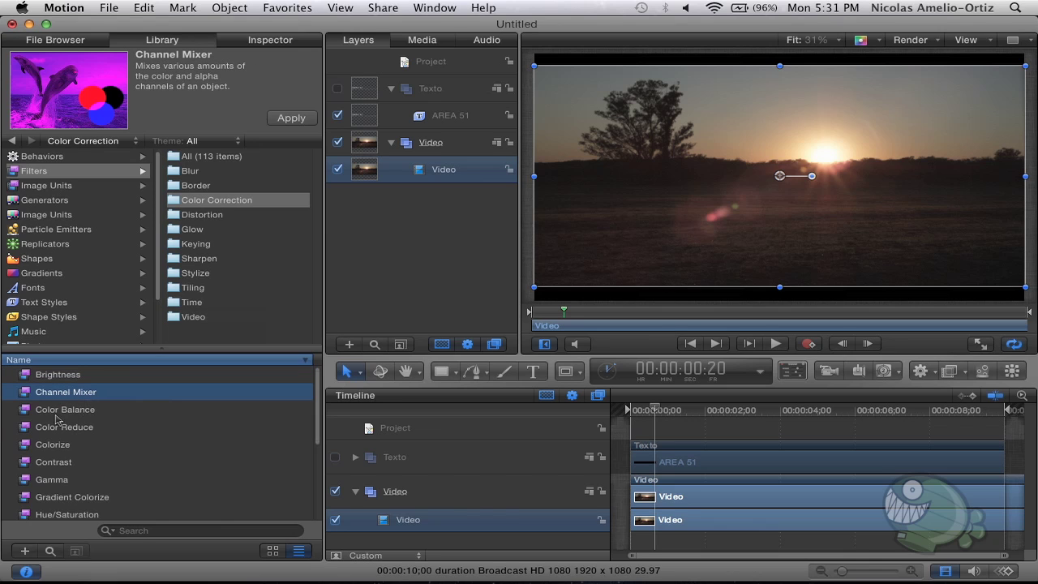
pyautogui.click(55, 417)
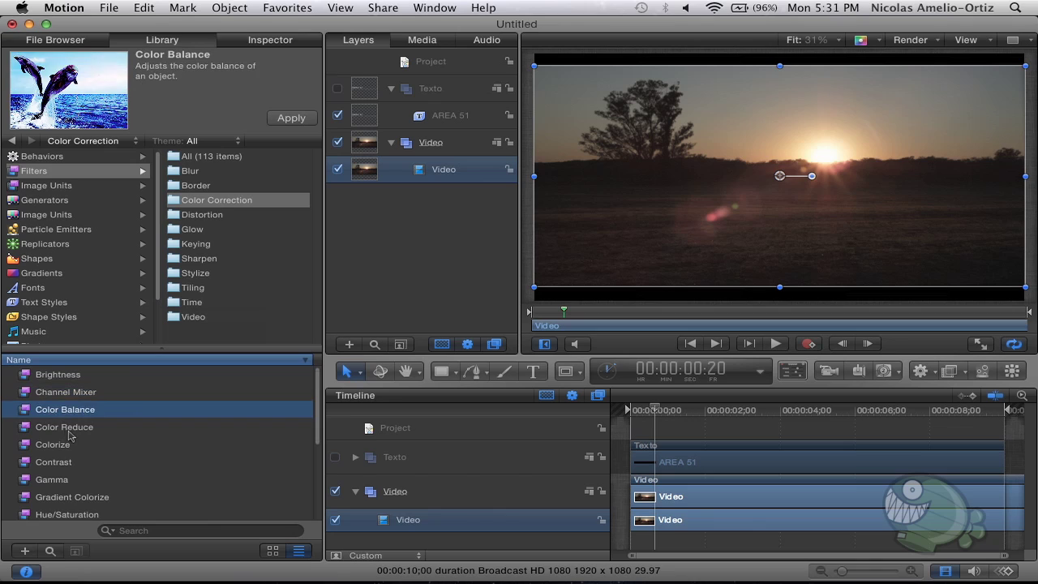
pyautogui.click(69, 430)
pyautogui.scroll(-1, 95, 412)
pyautogui.scroll(-2, 90, 416)
pyautogui.click(63, 403)
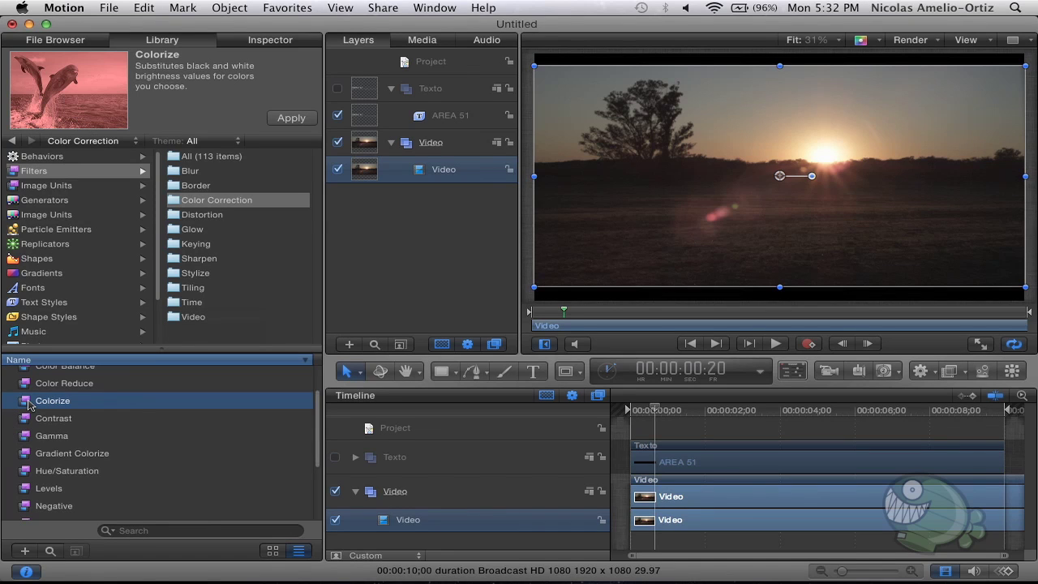
# Apply Colorize to the sunset Video layer and show its parameters in the Inspector
pyautogui.moveTo(20, 407)
pyautogui.mouseDown()
pyautogui.moveTo(266, 403)
pyautogui.moveTo(387, 518)
pyautogui.mouseUp()
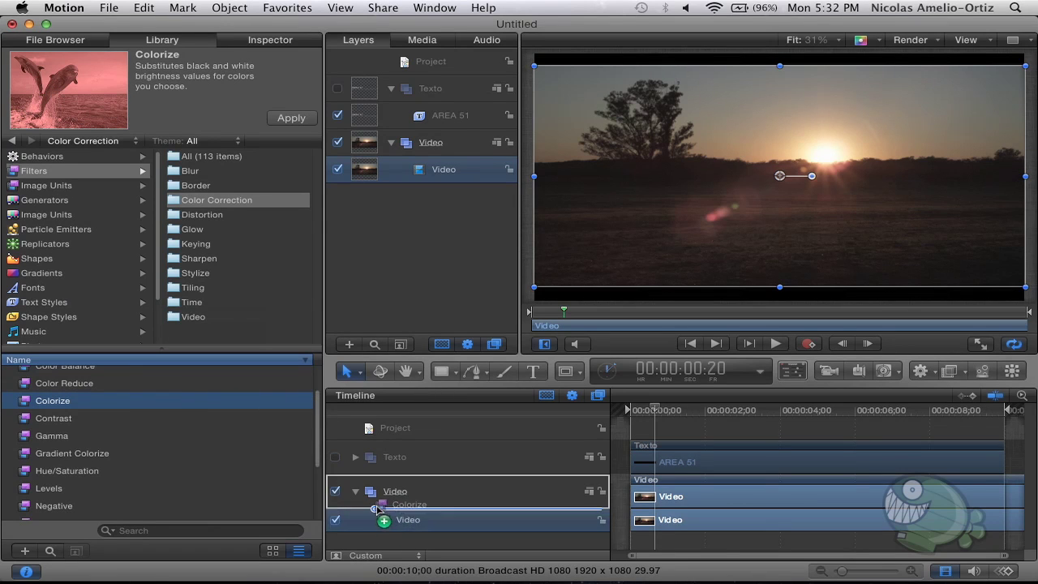
pyautogui.moveTo(387, 519); pyautogui.dragTo(429, 525)
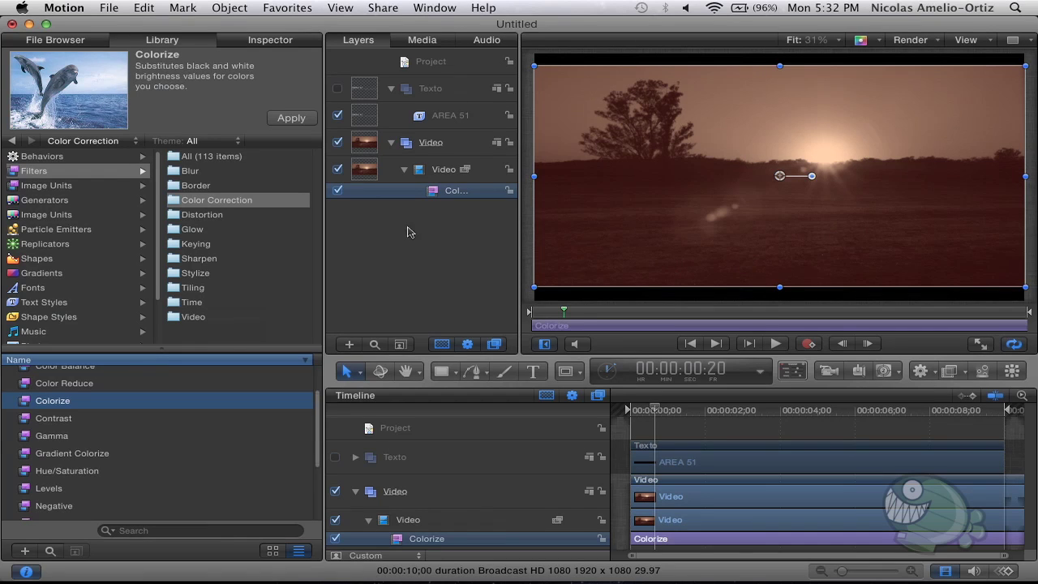
pyautogui.click(432, 196)
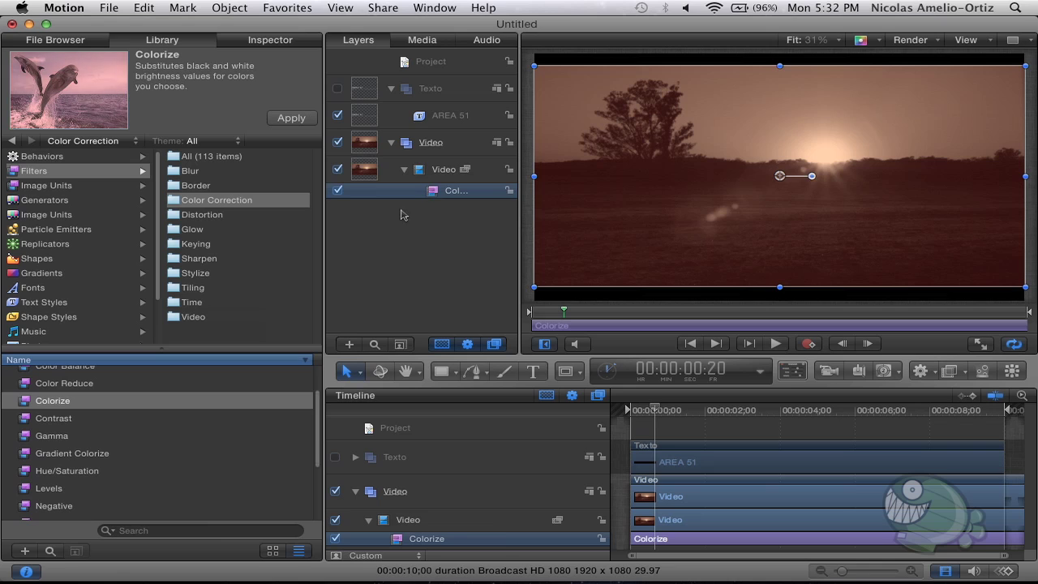
pyautogui.click(402, 526)
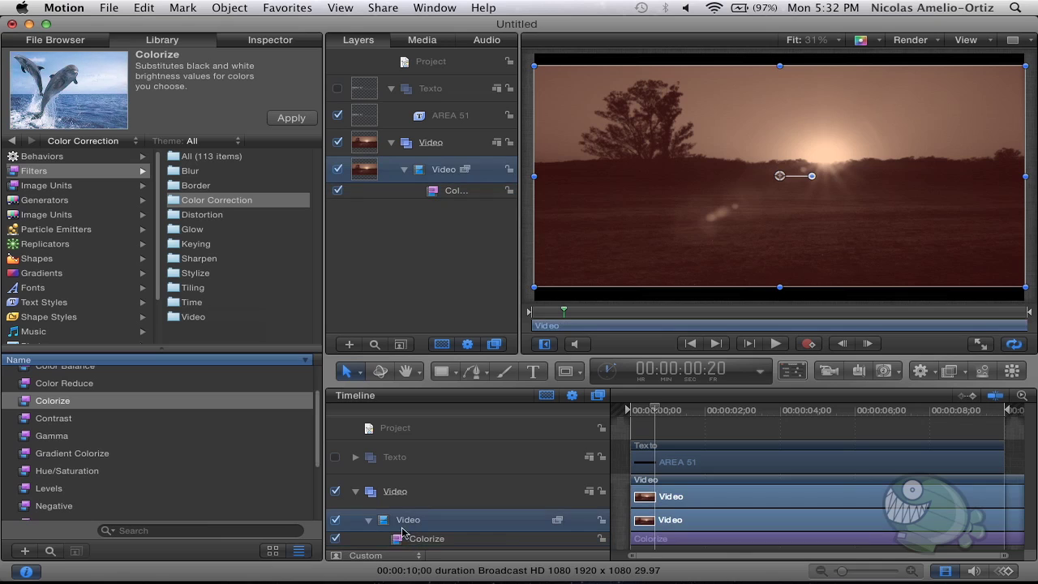
pyautogui.click(398, 541)
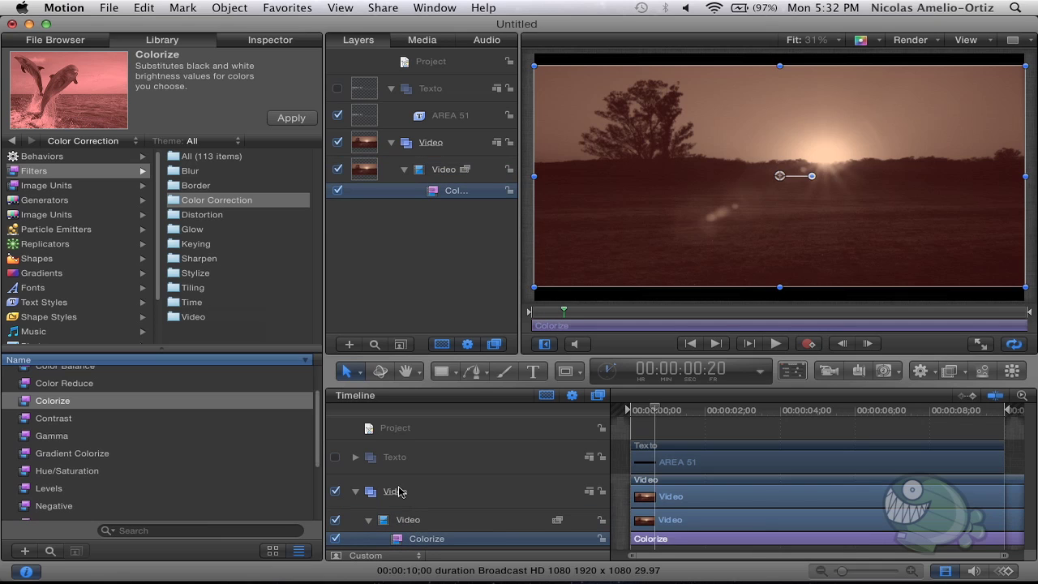
pyautogui.click(236, 45)
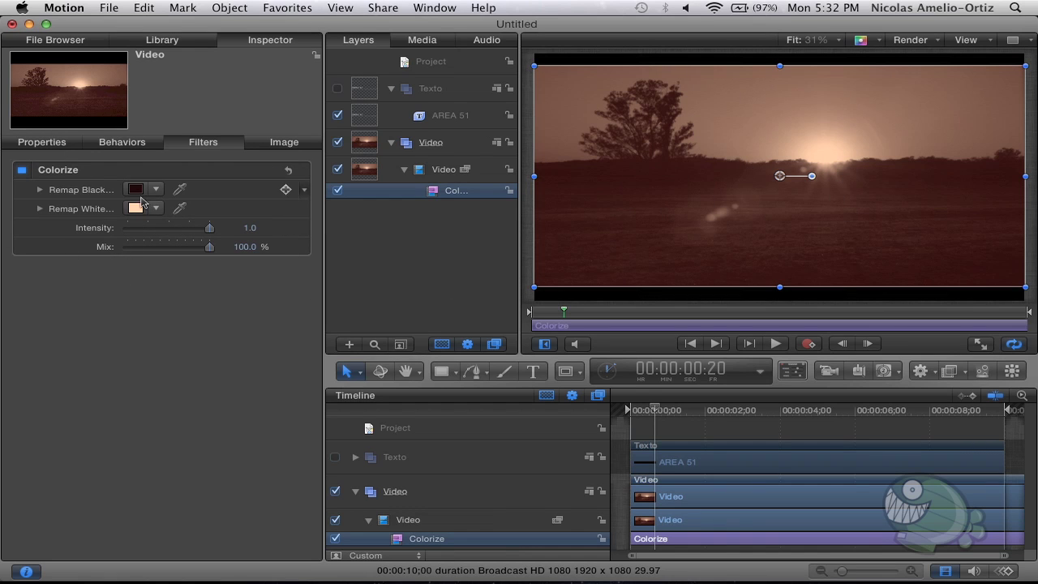
# Remap Colorize blacks to dark green and whites to light green
pyautogui.click(135, 193)
pyautogui.moveTo(136, 193)
pyautogui.mouseDown()
pyautogui.moveTo(180, 155)
pyautogui.moveTo(208, 154)
pyautogui.mouseUp()
pyautogui.click(225, 197)
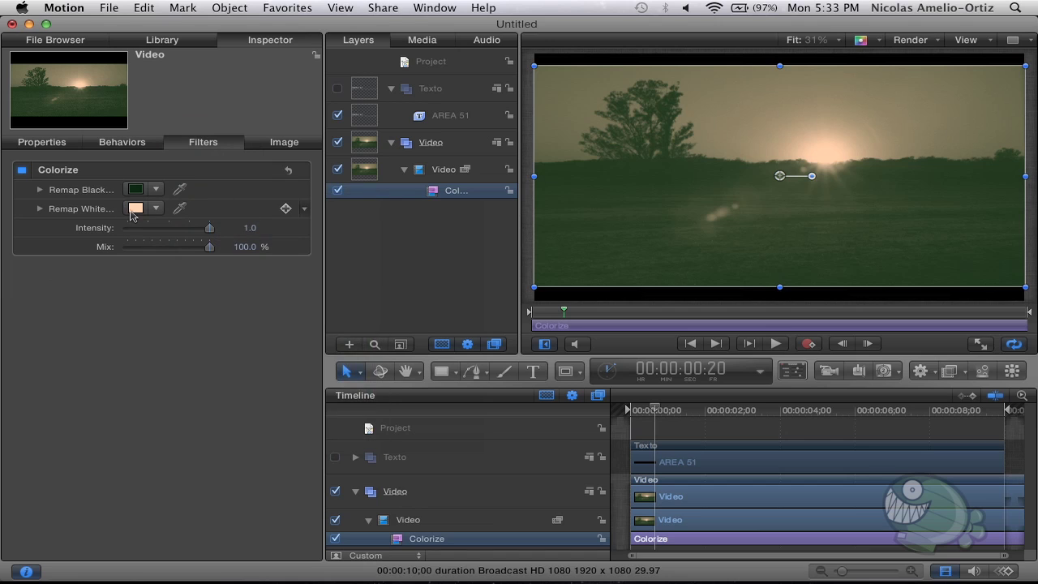
pyautogui.click(134, 211)
pyautogui.click(256, 288)
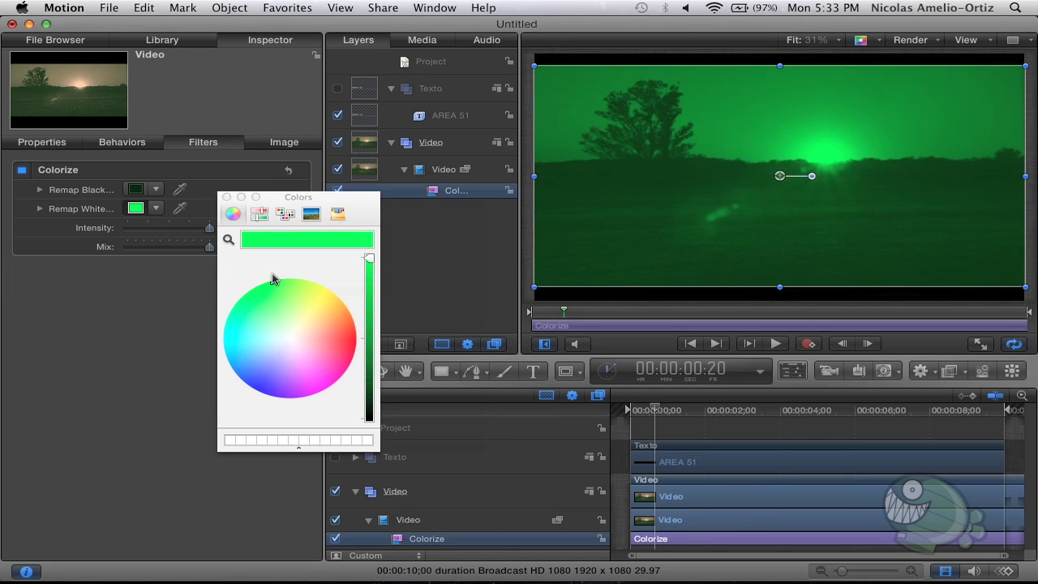
pyautogui.click(286, 276)
pyautogui.click(289, 281)
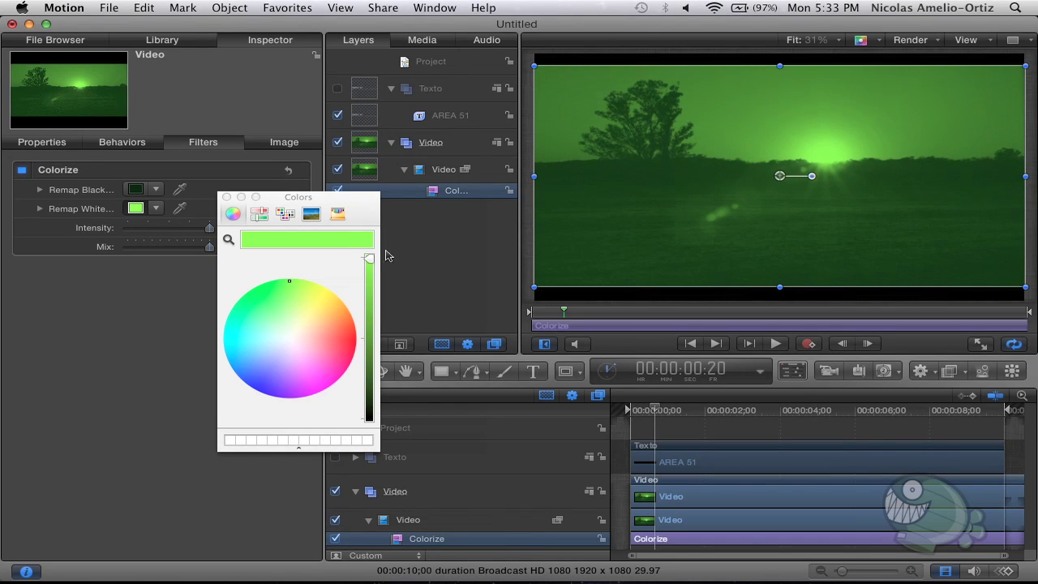
pyautogui.click(227, 197)
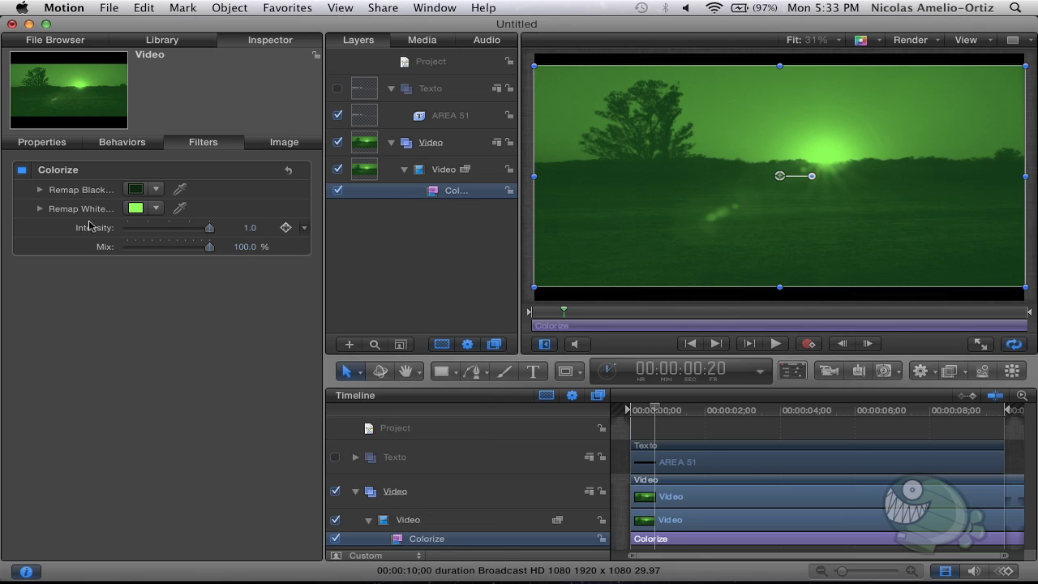
# Set the Colorize Intensity to 0.4 and return the playhead to the start
pyautogui.moveTo(207, 232); pyautogui.dragTo(160, 236)
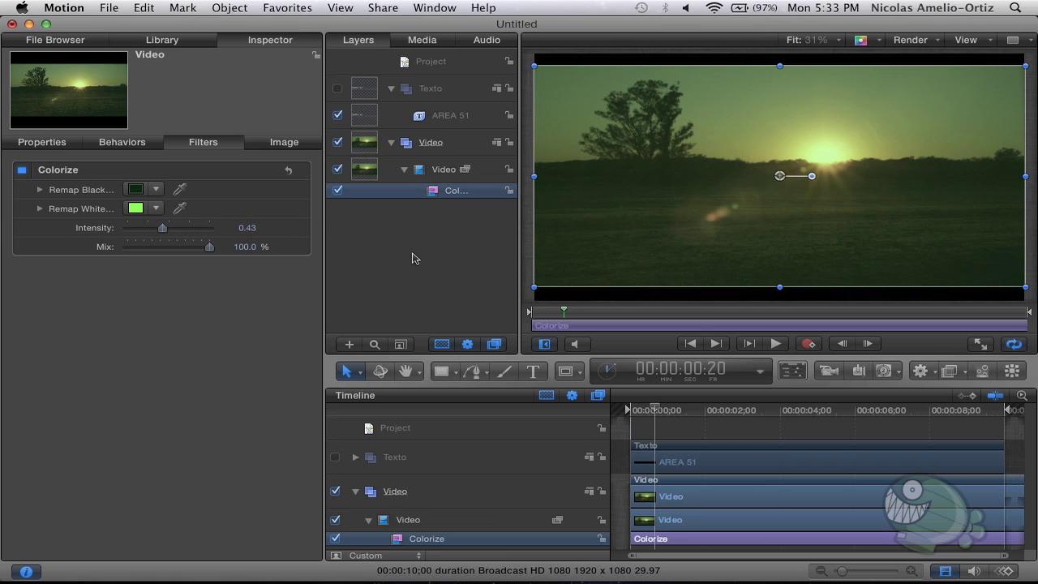
pyautogui.press('Return')
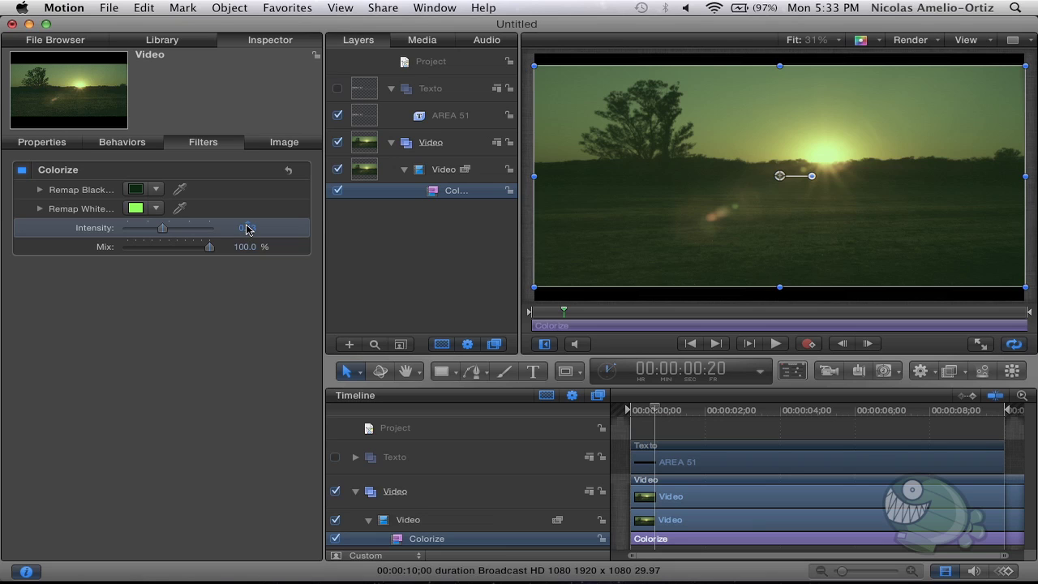
pyautogui.write('0.4')
pyautogui.press('Return')
pyautogui.moveTo(667, 410); pyautogui.dragTo(630, 411)
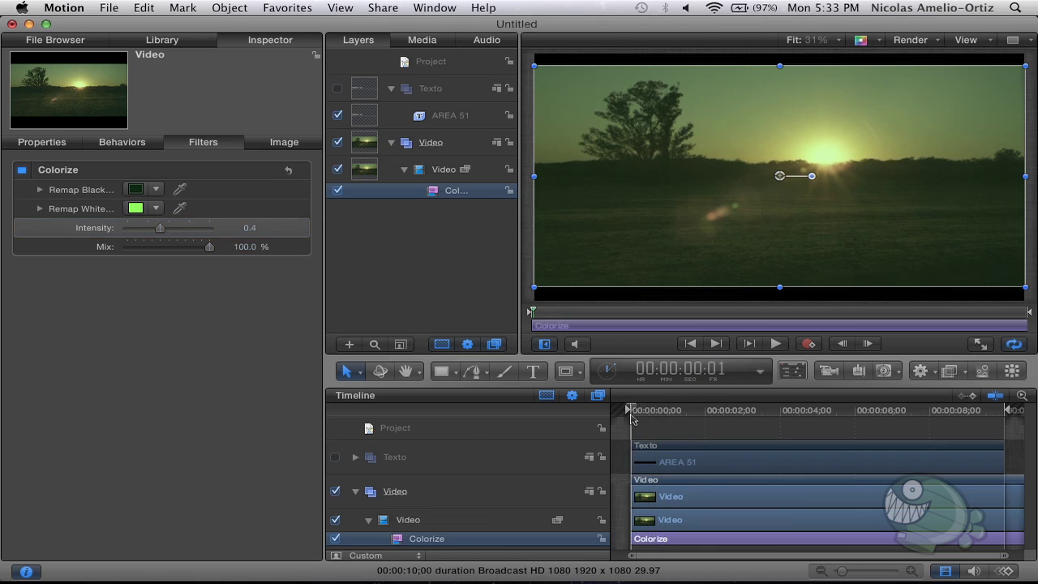
pyautogui.click(770, 343)
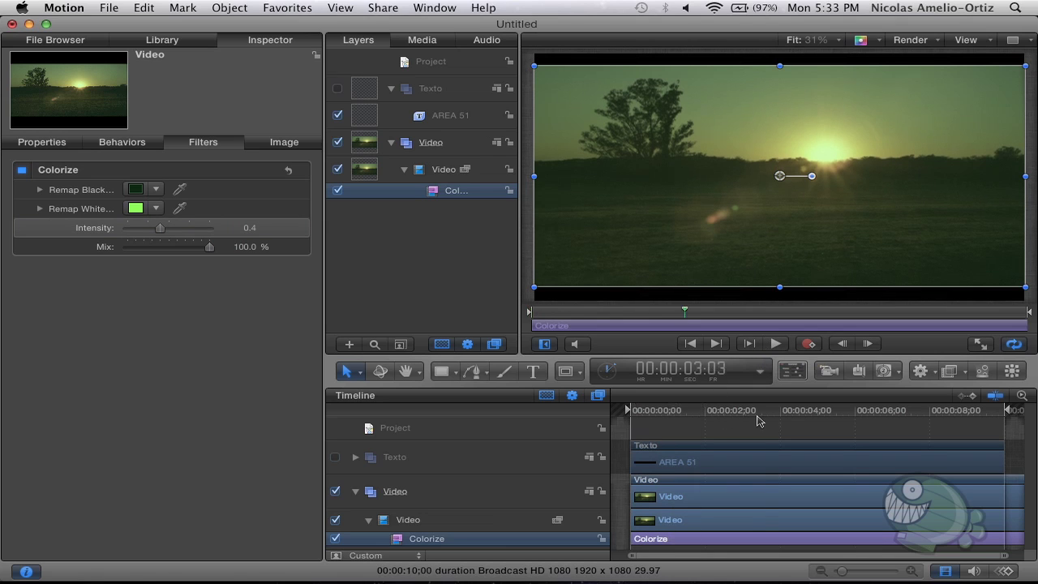
pyautogui.moveTo(697, 418); pyautogui.dragTo(595, 408)
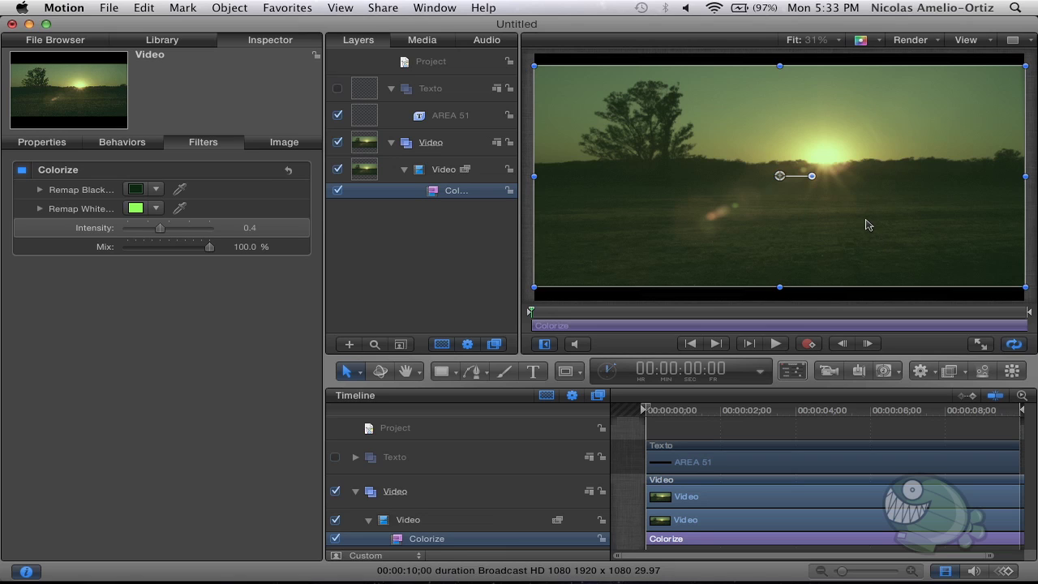
pyautogui.click(691, 416)
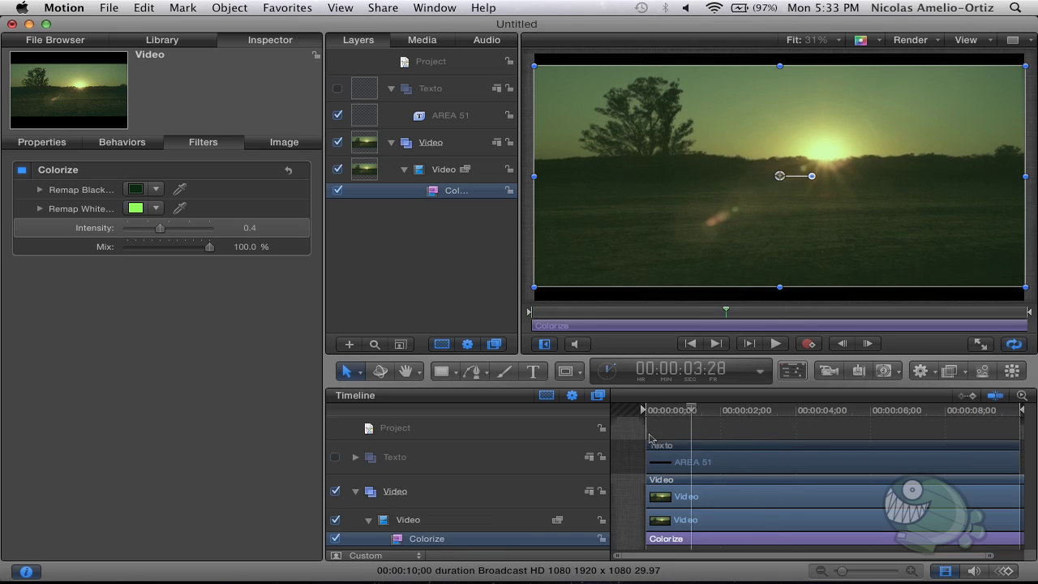
pyautogui.moveTo(648, 438); pyautogui.dragTo(597, 436)
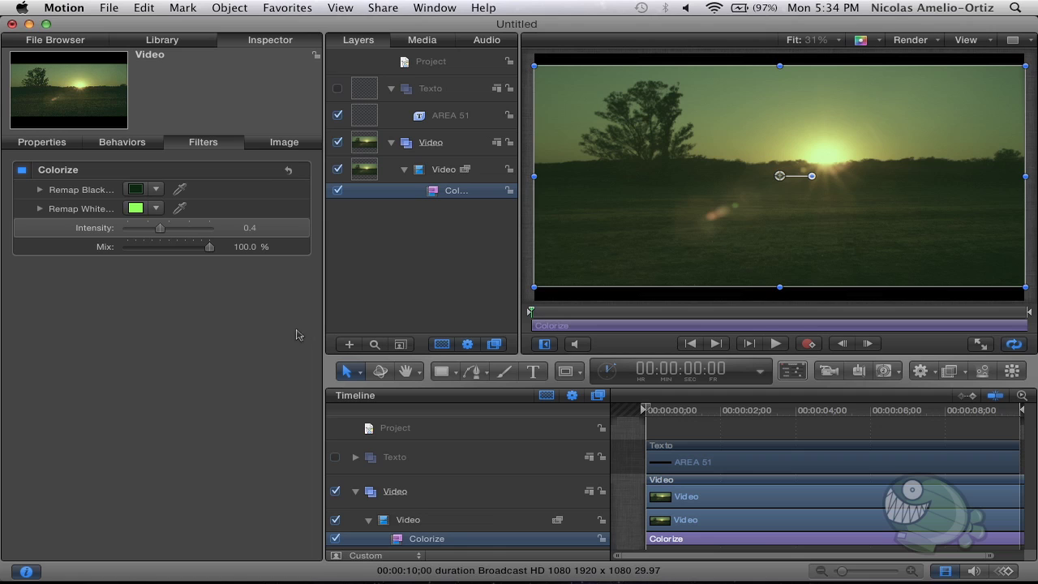
pyautogui.click(183, 42)
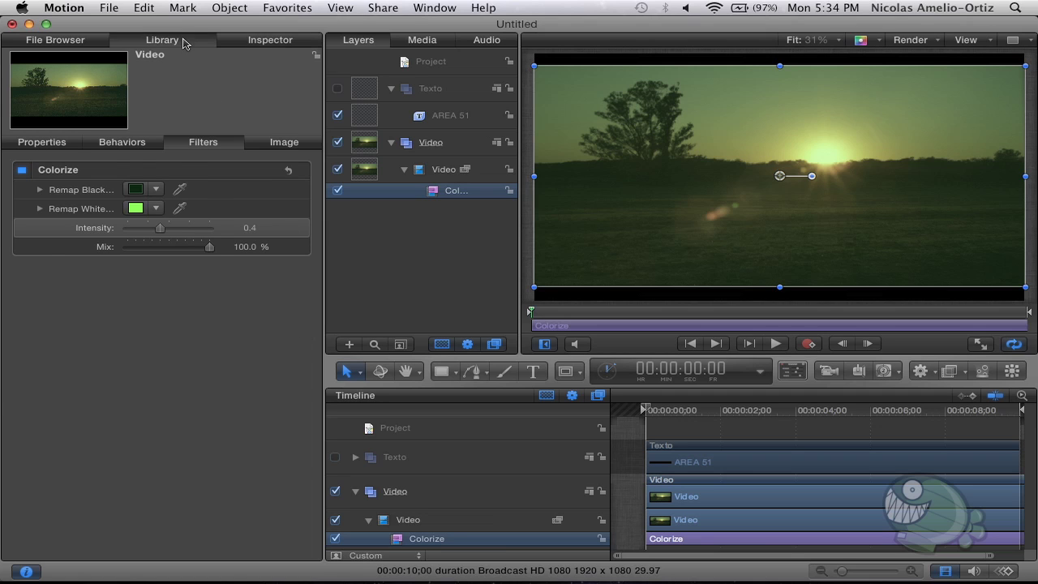
# List the Stylize filters and preview Bad TV, Add Noise and Bad Film
pyautogui.click(90, 177)
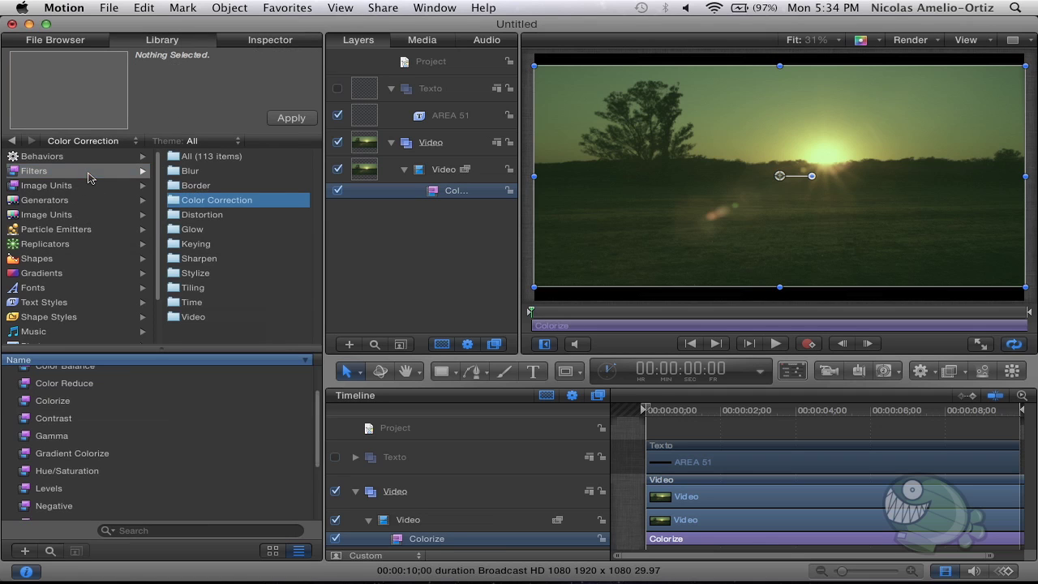
pyautogui.click(204, 274)
pyautogui.scroll(3, 62, 430)
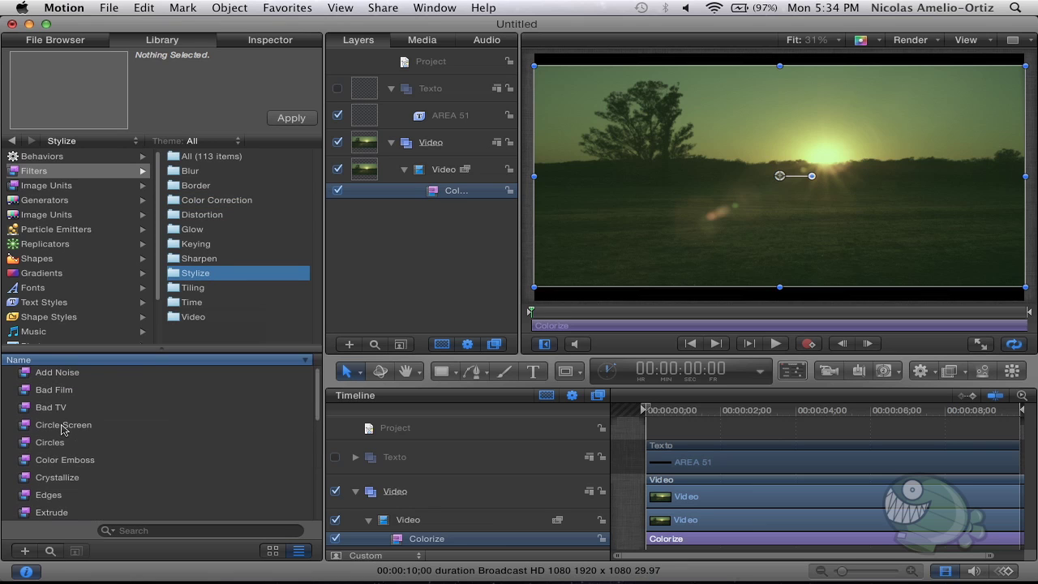
pyautogui.click(38, 415)
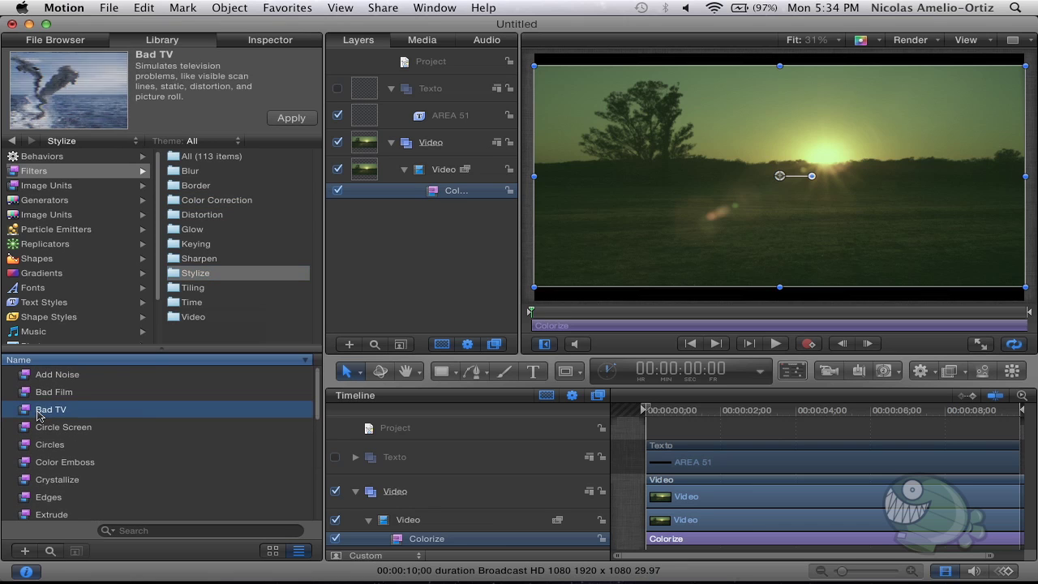
pyautogui.moveTo(81, 108)
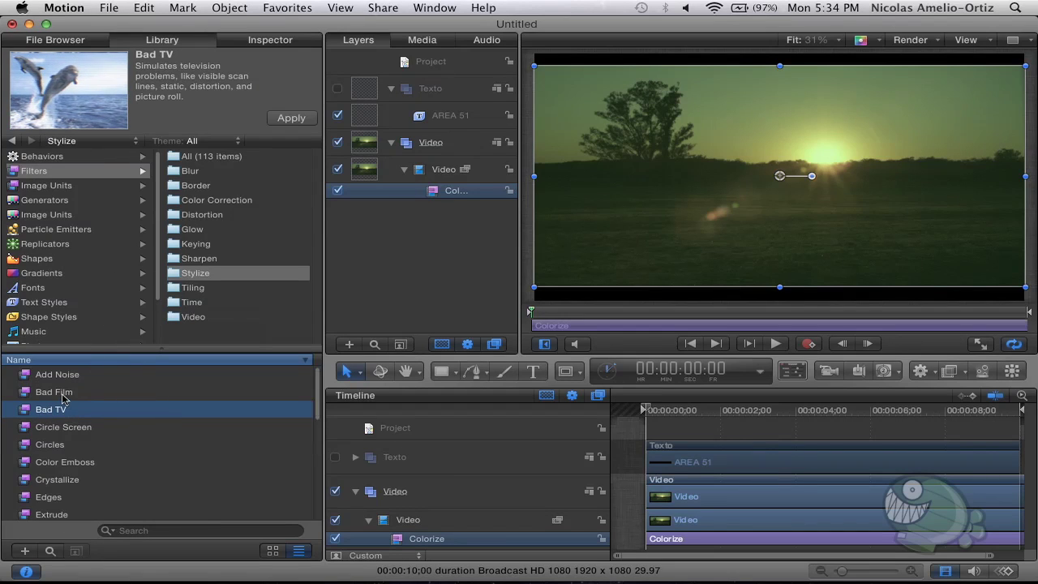
pyautogui.click(37, 378)
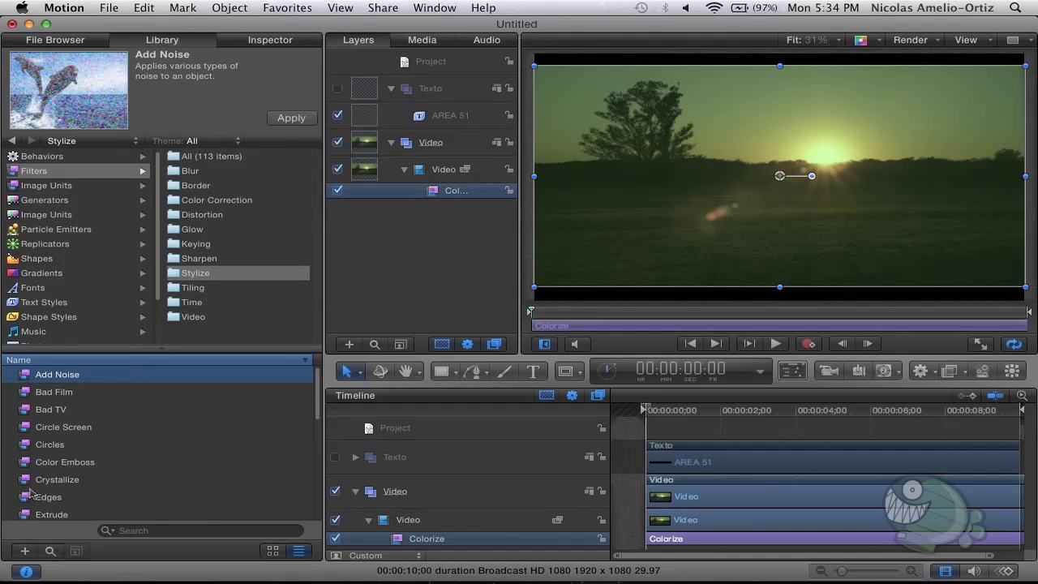
pyautogui.click(58, 392)
pyautogui.click(58, 409)
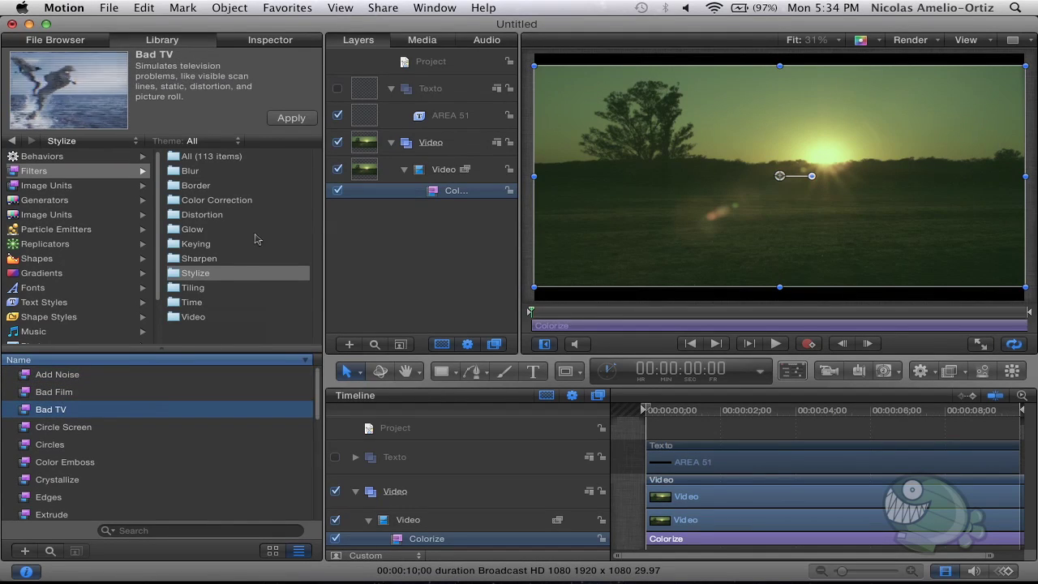
pyautogui.click(192, 275)
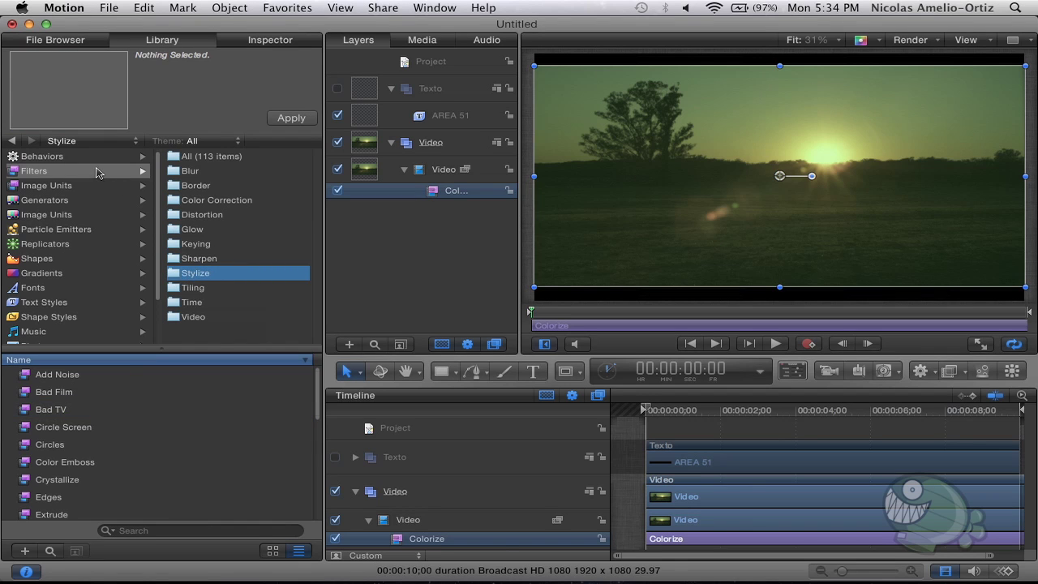
# Look through Border and Distortion, then return to Stylize with Bad TV's description showing
pyautogui.click(194, 184)
pyautogui.click(204, 213)
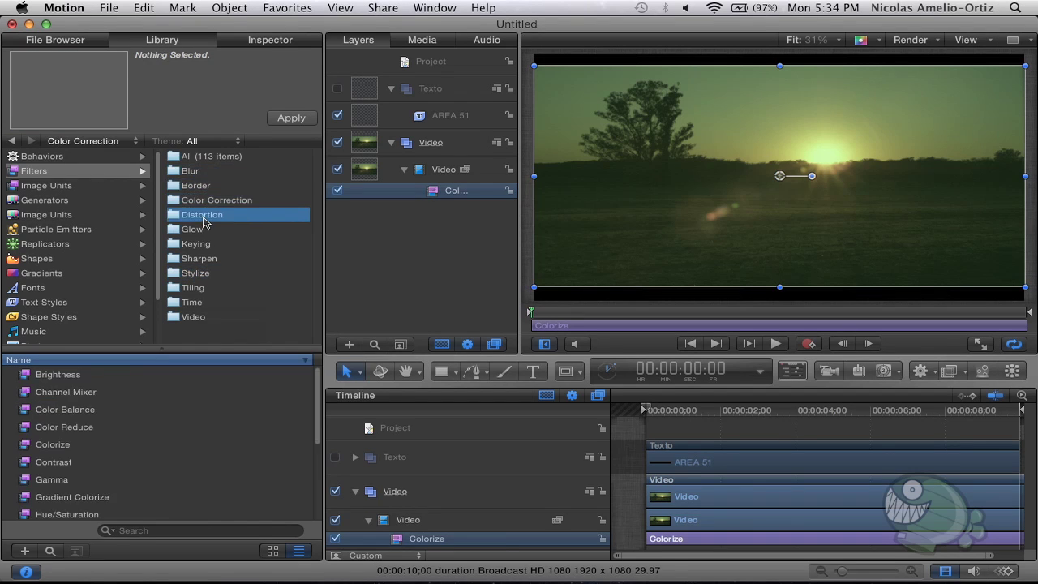
pyautogui.click(173, 275)
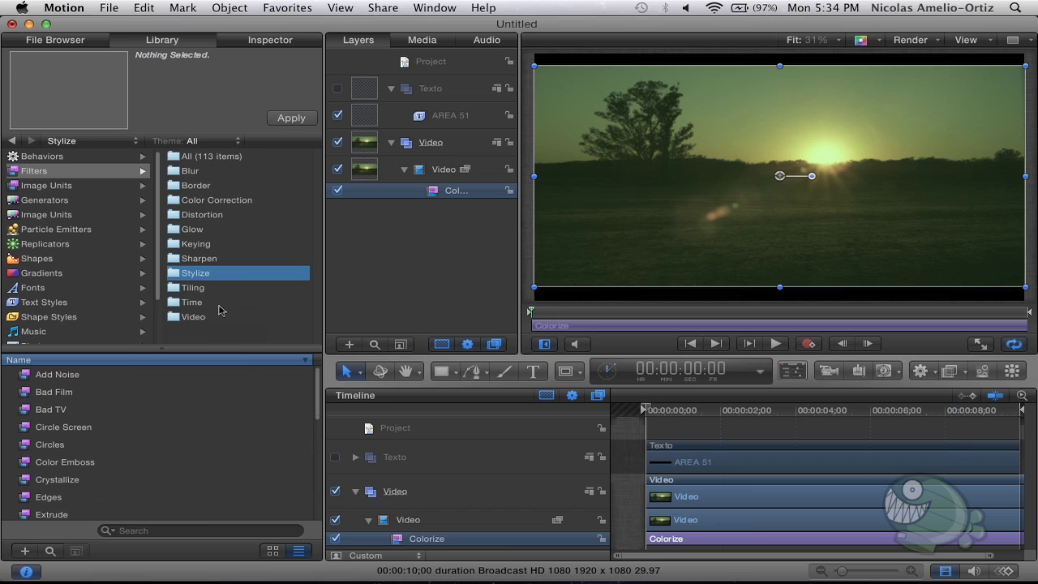
pyautogui.click(80, 412)
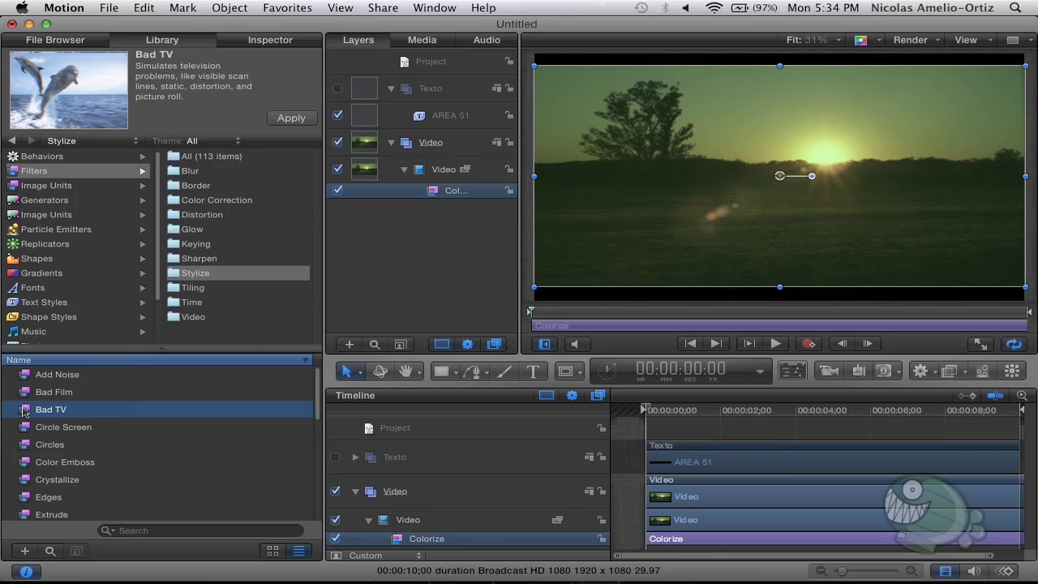
# Apply Bad TV to the Video layer, play the result, and scrub back to the start
pyautogui.moveTo(24, 412); pyautogui.dragTo(138, 420)
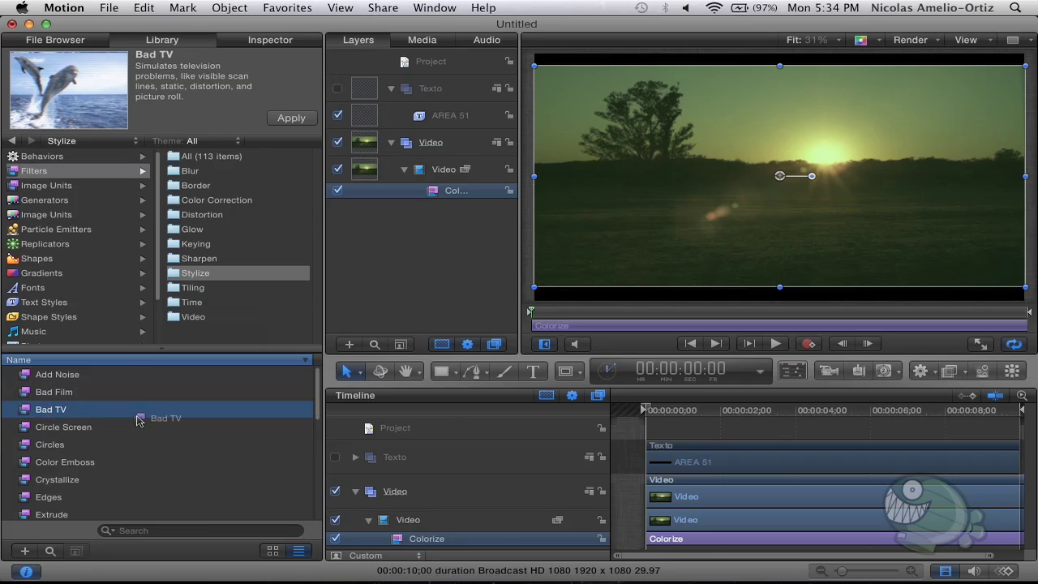
pyautogui.moveTo(138, 420)
pyautogui.mouseDown()
pyautogui.moveTo(395, 518)
pyautogui.moveTo(438, 523)
pyautogui.mouseUp()
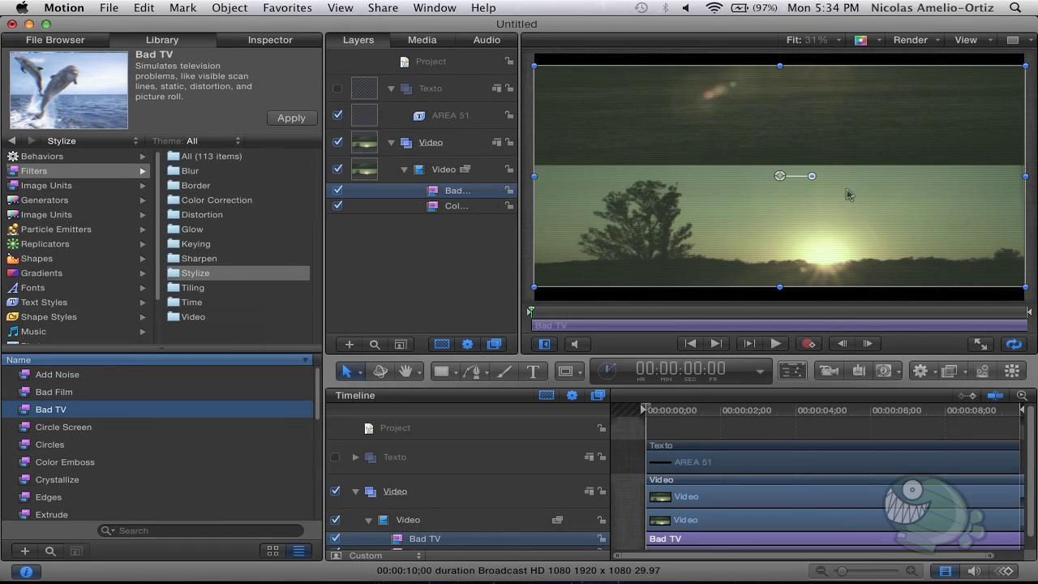
pyautogui.click(657, 412)
pyautogui.press('space')
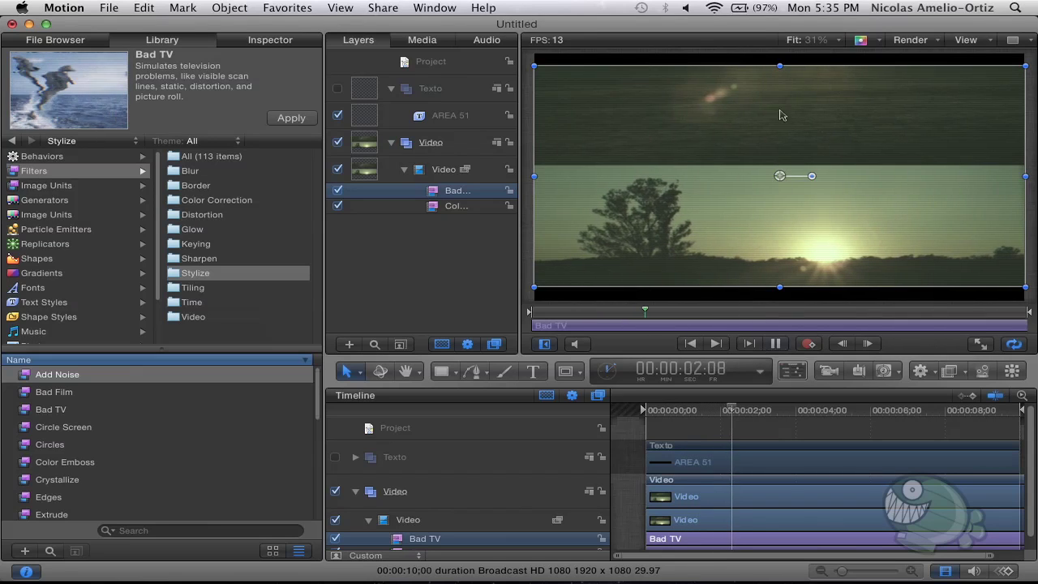
pyautogui.press('space')
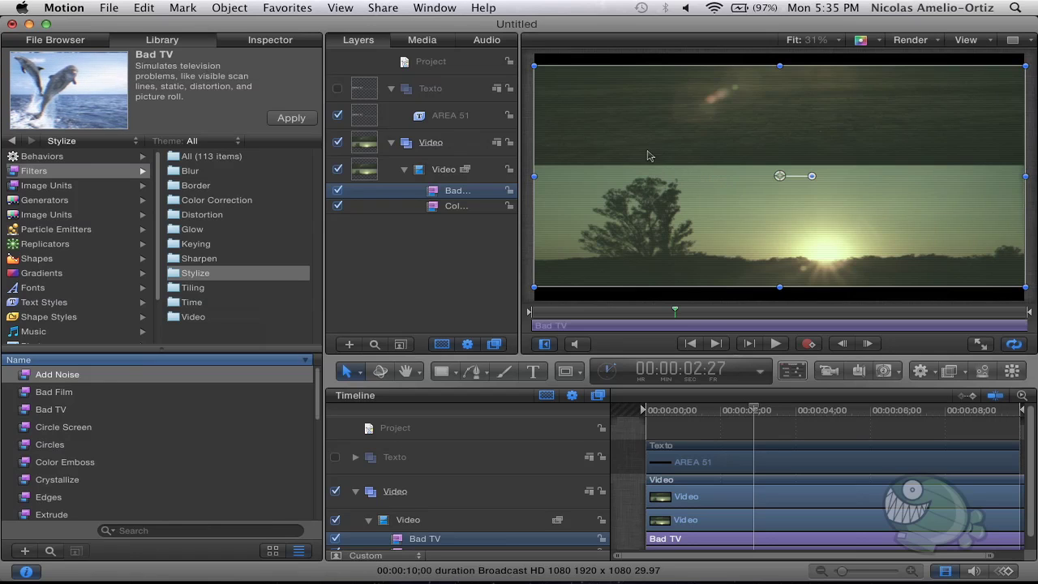
pyautogui.moveTo(691, 322); pyautogui.dragTo(529, 321)
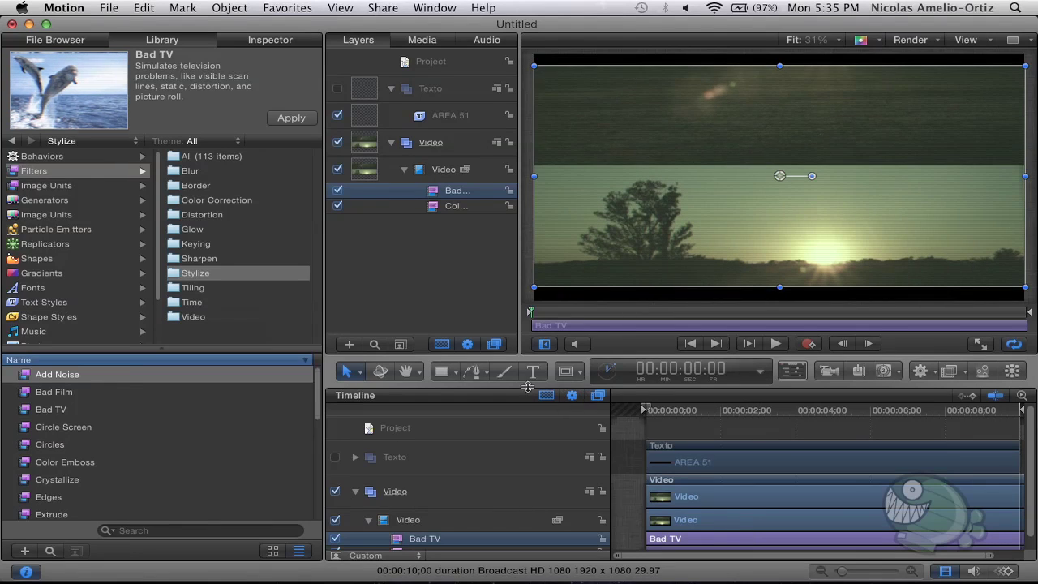
# Set the Bad TV Roll to 0, undoing a trial Waviness change
pyautogui.click(270, 40)
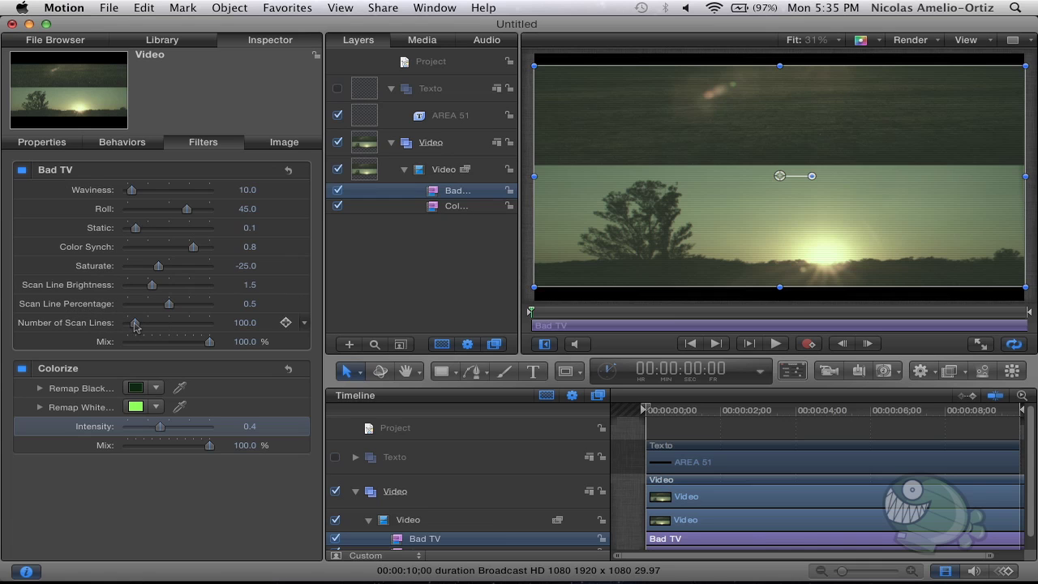
pyautogui.moveTo(187, 210); pyautogui.dragTo(168, 210)
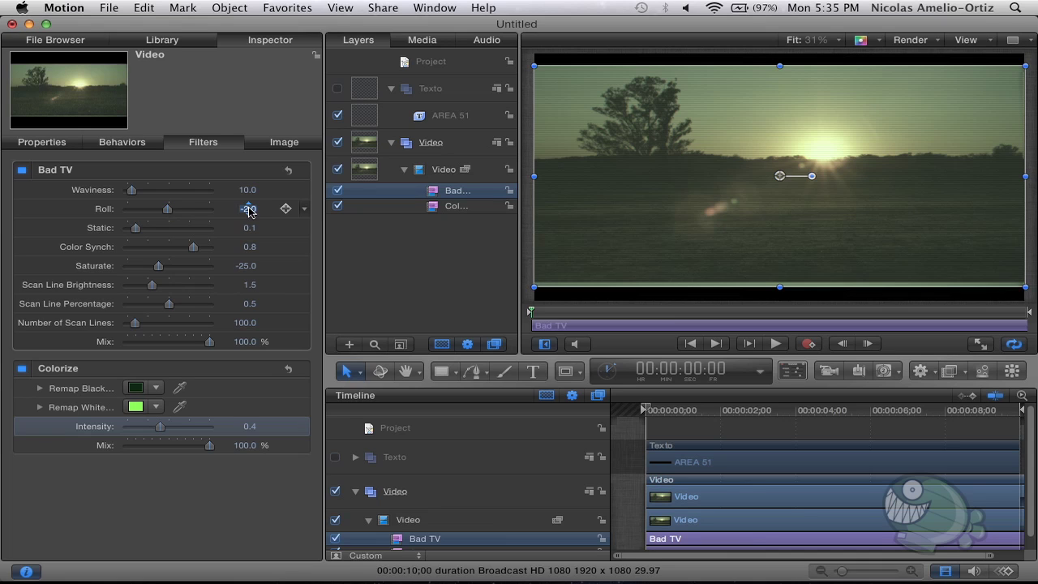
pyautogui.moveTo(249, 212); pyautogui.dragTo(251, 212)
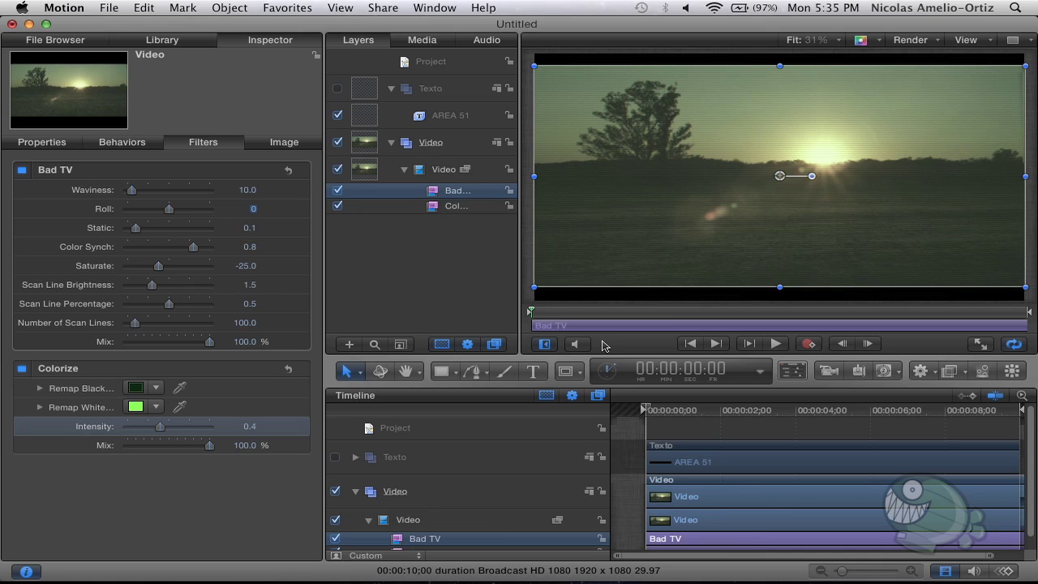
pyautogui.moveTo(131, 190)
pyautogui.mouseDown()
pyautogui.moveTo(161, 191)
pyautogui.moveTo(97, 198)
pyautogui.mouseUp()
pyautogui.press('super+z')
# Raise Static and Color Synch to 1.0, tweak Saturate, and brighten scan lines to 1.5
pyautogui.moveTo(137, 228); pyautogui.dragTo(252, 238)
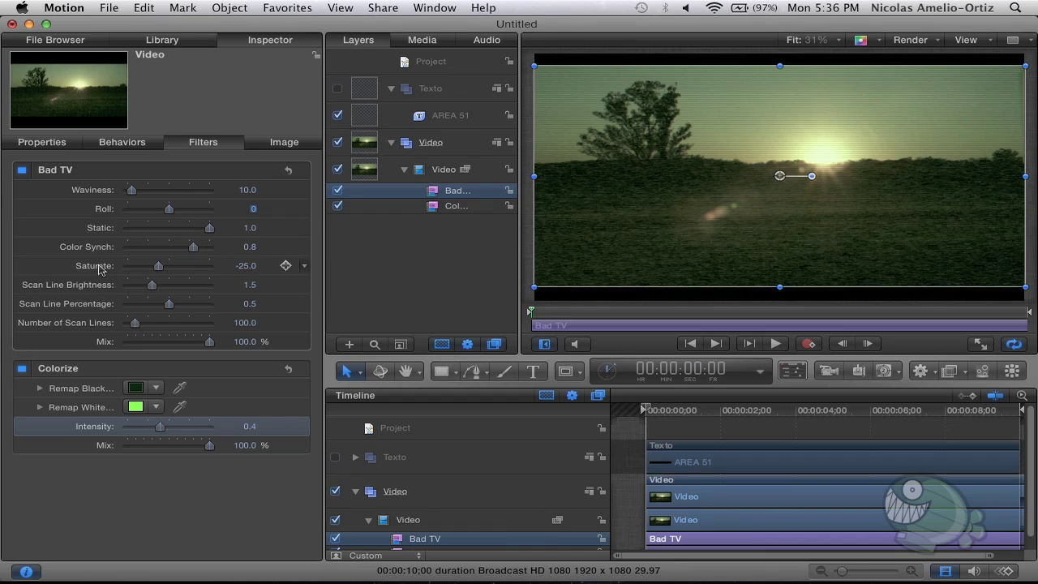
pyautogui.moveTo(194, 247); pyautogui.dragTo(234, 251)
pyautogui.moveTo(156, 270); pyautogui.dragTo(159, 271)
pyautogui.moveTo(152, 285)
pyautogui.mouseDown()
pyautogui.moveTo(175, 285)
pyautogui.moveTo(139, 287)
pyautogui.moveTo(183, 310)
pyautogui.moveTo(159, 315)
pyautogui.moveTo(169, 315)
pyautogui.mouseUp()
# Test lower Bad TV Mix values, keep 100%, preview playback, and collapse the Video group
pyautogui.moveTo(208, 342); pyautogui.dragTo(148, 345)
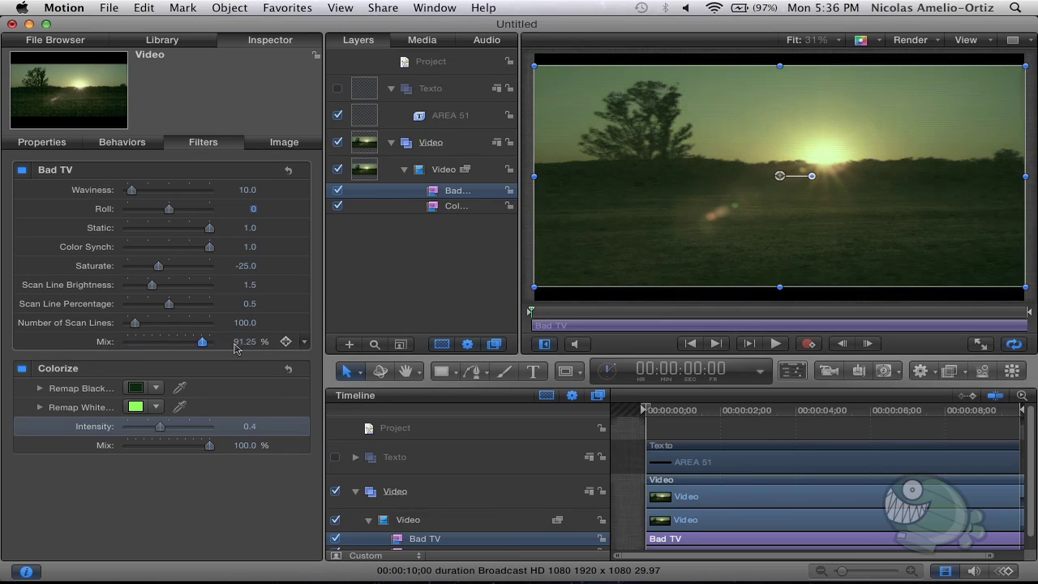
pyautogui.moveTo(243, 341)
pyautogui.mouseDown()
pyautogui.moveTo(87, 344)
pyautogui.moveTo(243, 341)
pyautogui.mouseUp()
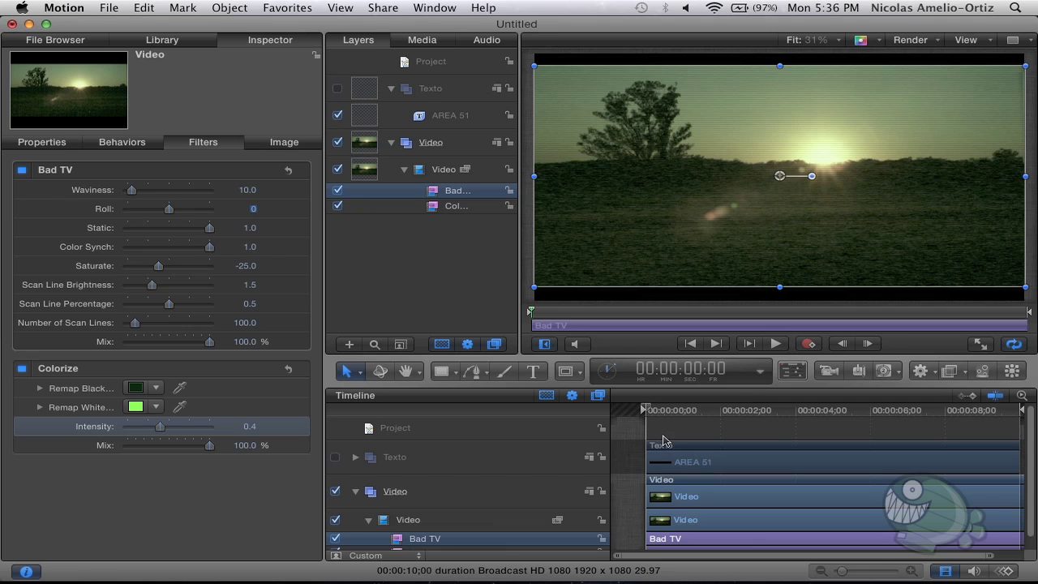
pyautogui.press('space')
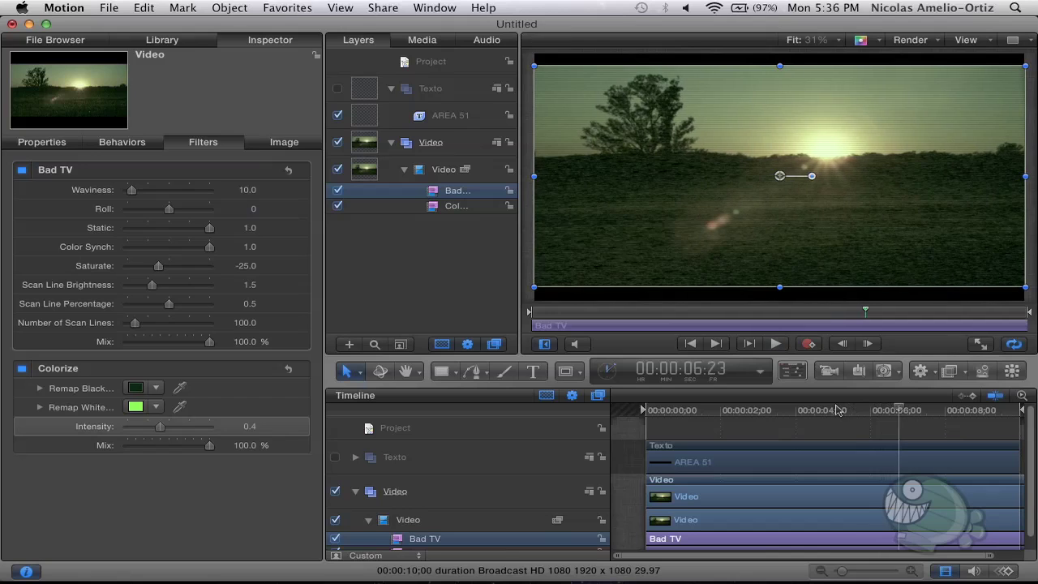
pyautogui.moveTo(835, 411); pyautogui.dragTo(642, 415)
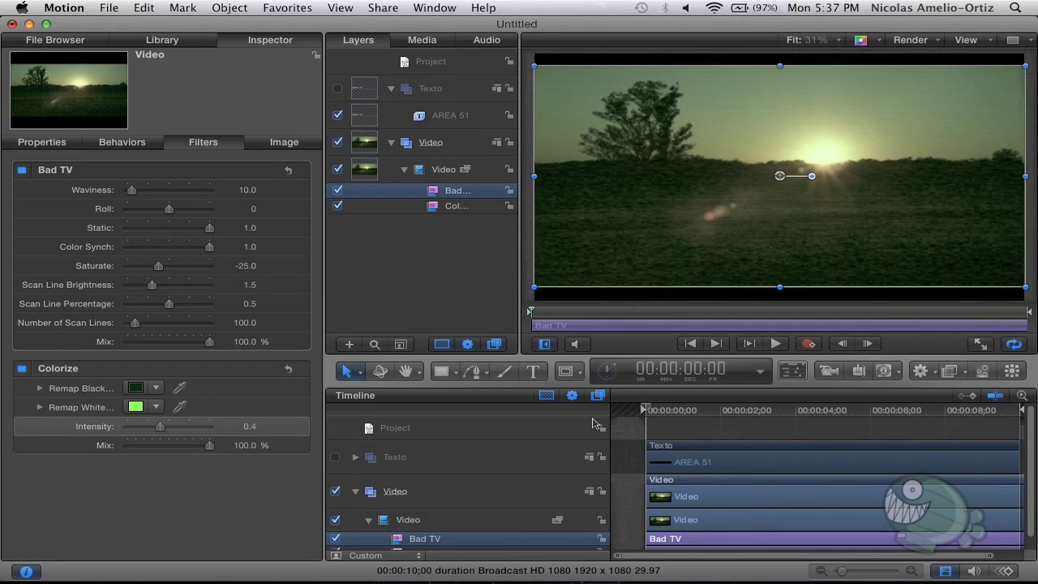
pyautogui.click(355, 492)
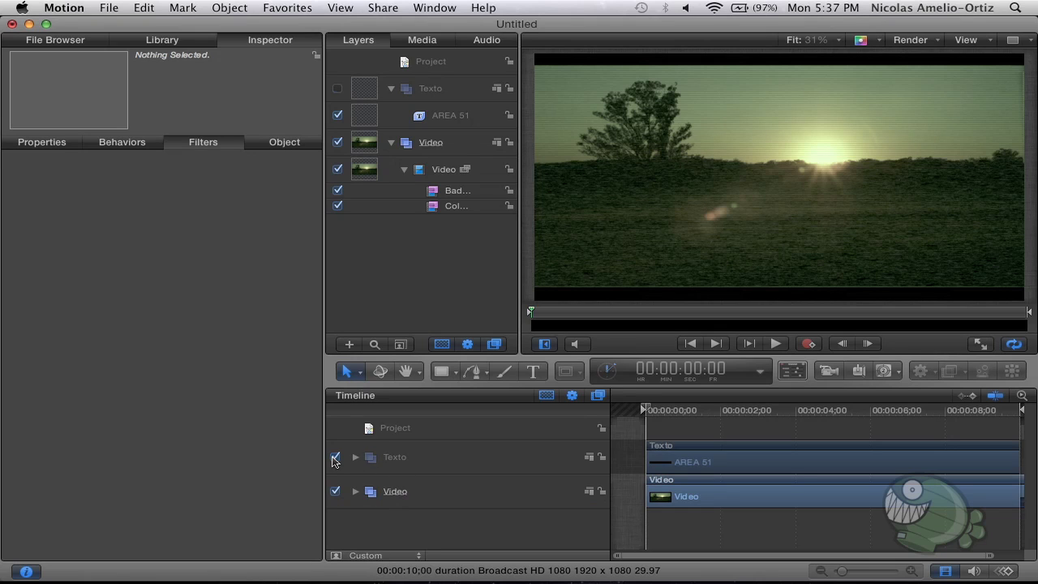
# Re-enable the Texto layer and play the clip to preview the AREA 51 title
pyautogui.click(335, 458)
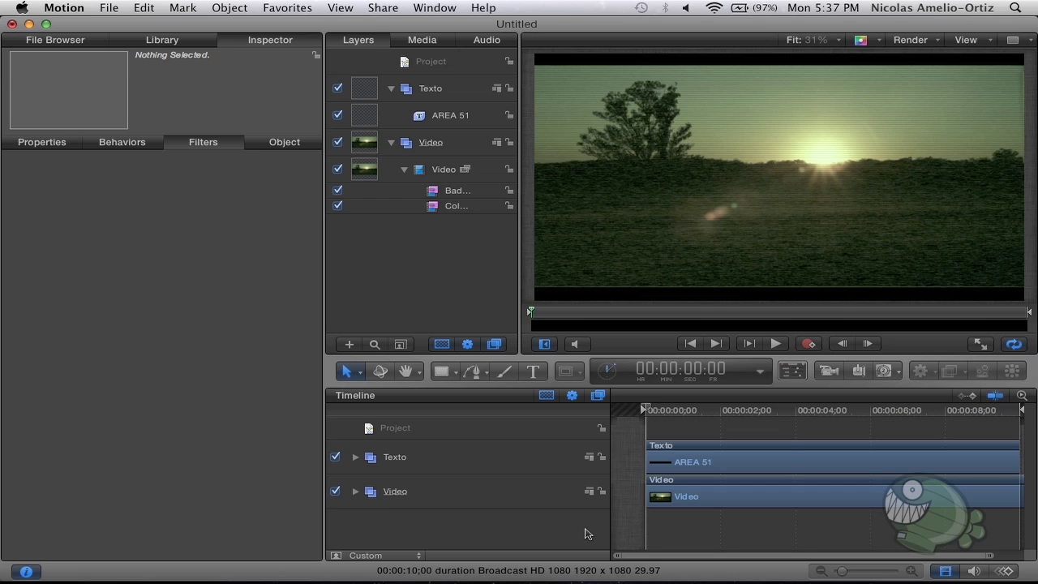
pyautogui.press('space')
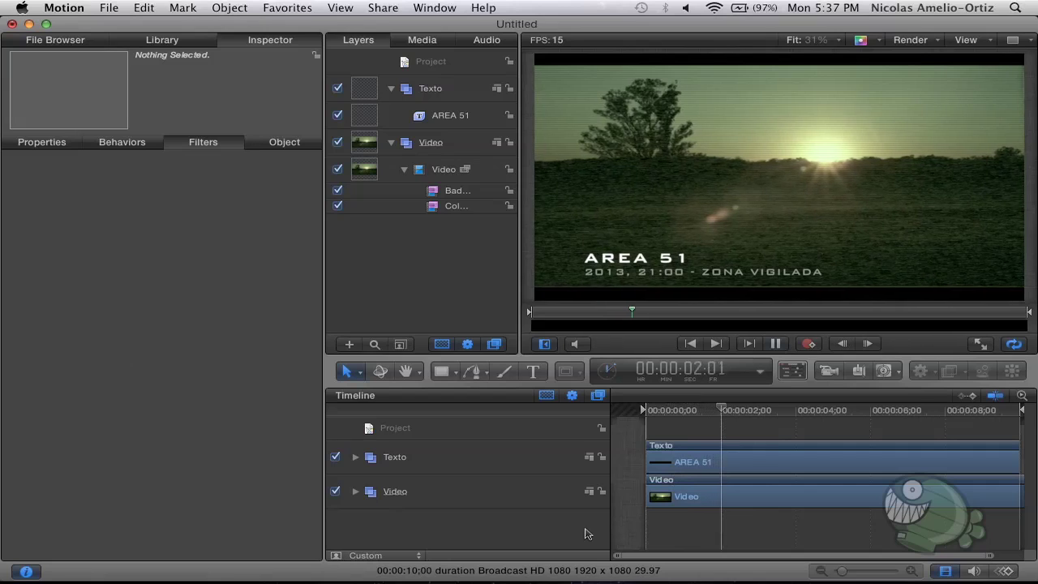
pyautogui.press('space')
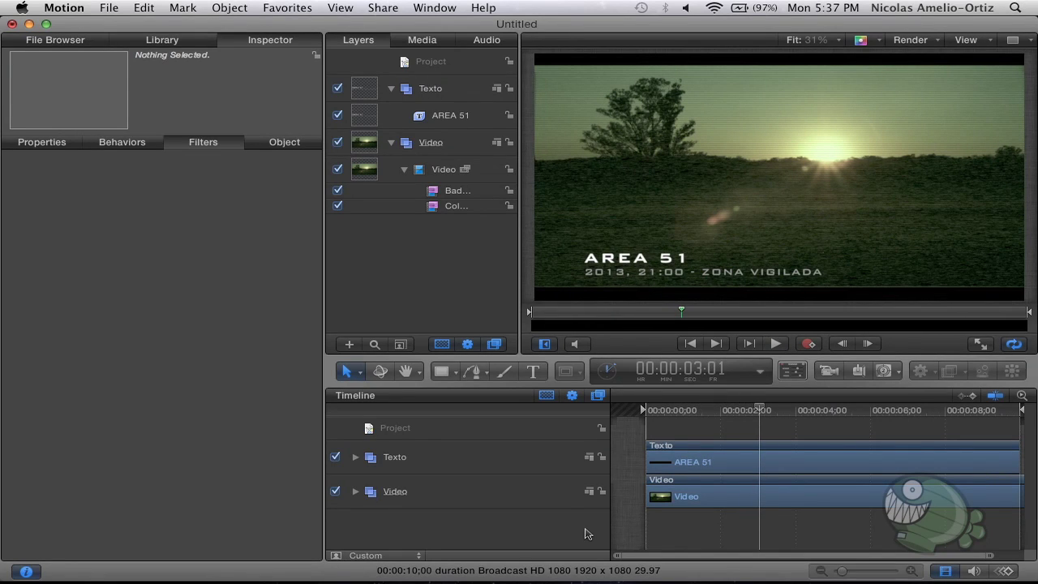
# Replay the title animation from the clip start, then expand the Video group in the timeline
pyautogui.moveTo(670, 410); pyautogui.dragTo(637, 412)
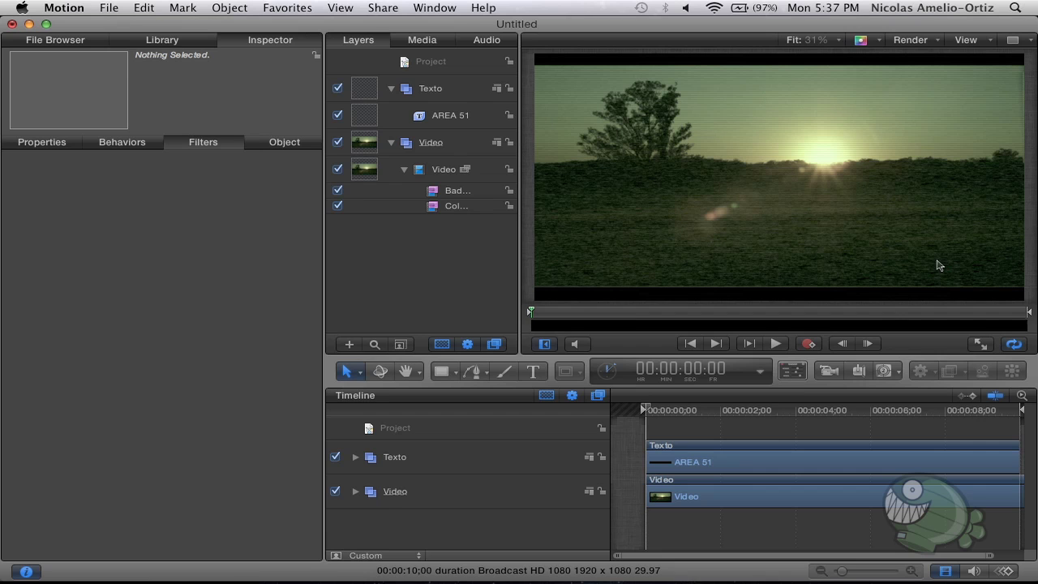
pyautogui.press('space')
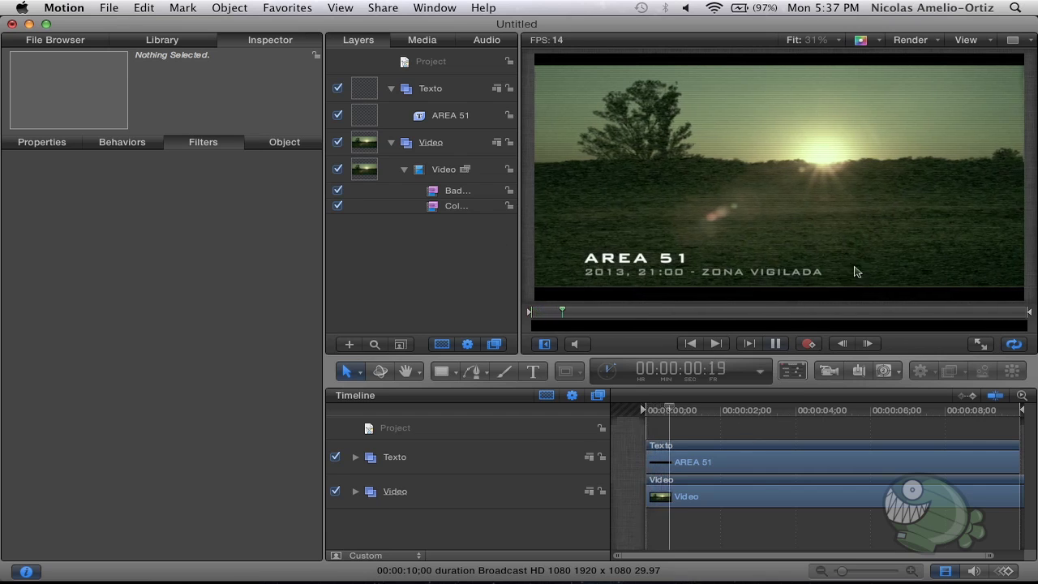
pyautogui.press('space')
pyautogui.moveTo(680, 412)
pyautogui.mouseDown()
pyautogui.moveTo(648, 415)
pyautogui.moveTo(882, 399)
pyautogui.moveTo(618, 403)
pyautogui.mouseUp()
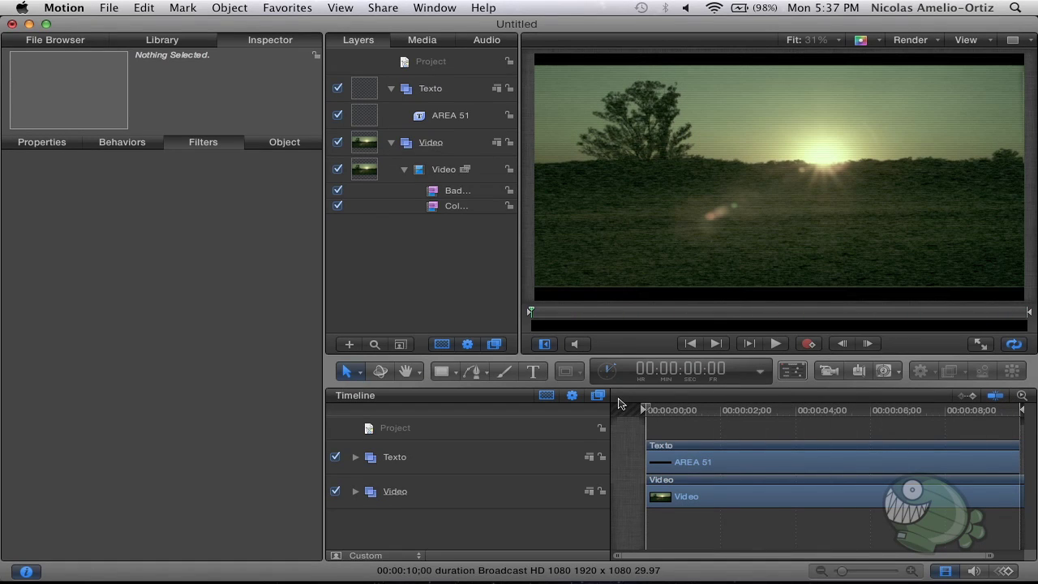
pyautogui.press('space')
pyautogui.press('space')
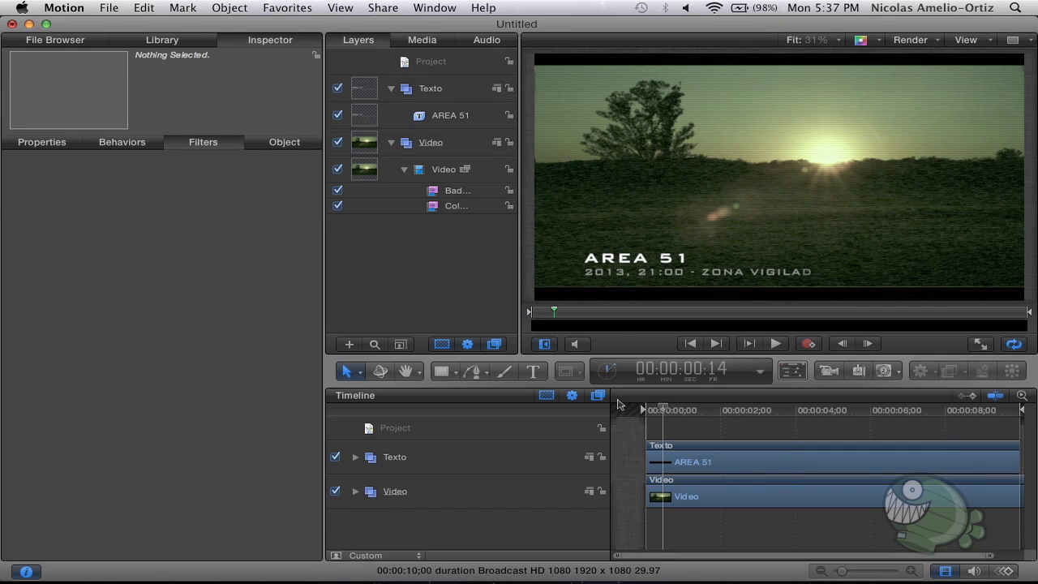
pyautogui.click(357, 493)
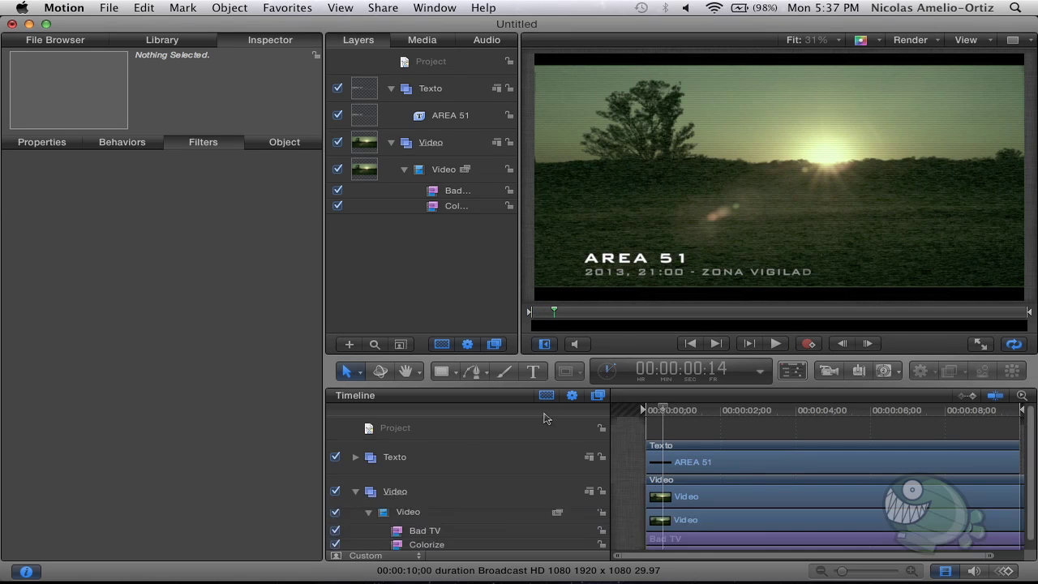
# Set the Colorize filter's Remap White colour to cyan in the Colors picker
pyautogui.click(444, 545)
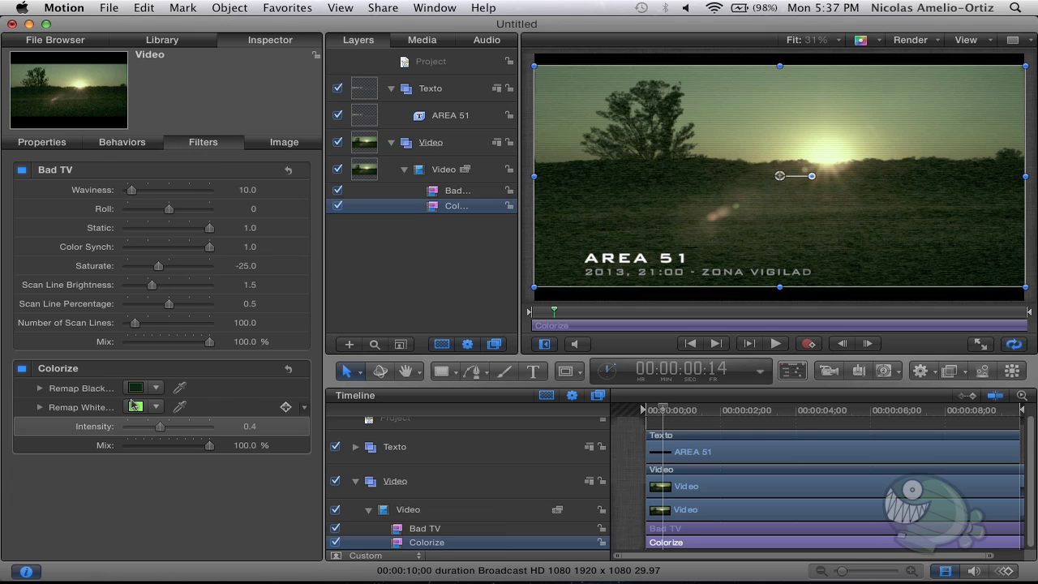
pyautogui.click(135, 407)
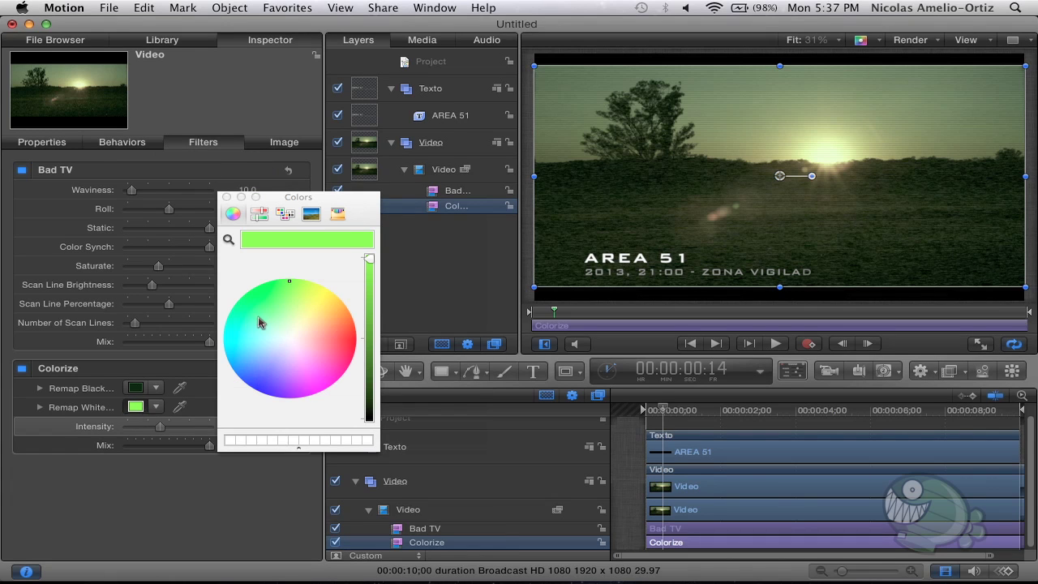
pyautogui.moveTo(267, 288); pyautogui.dragTo(201, 335)
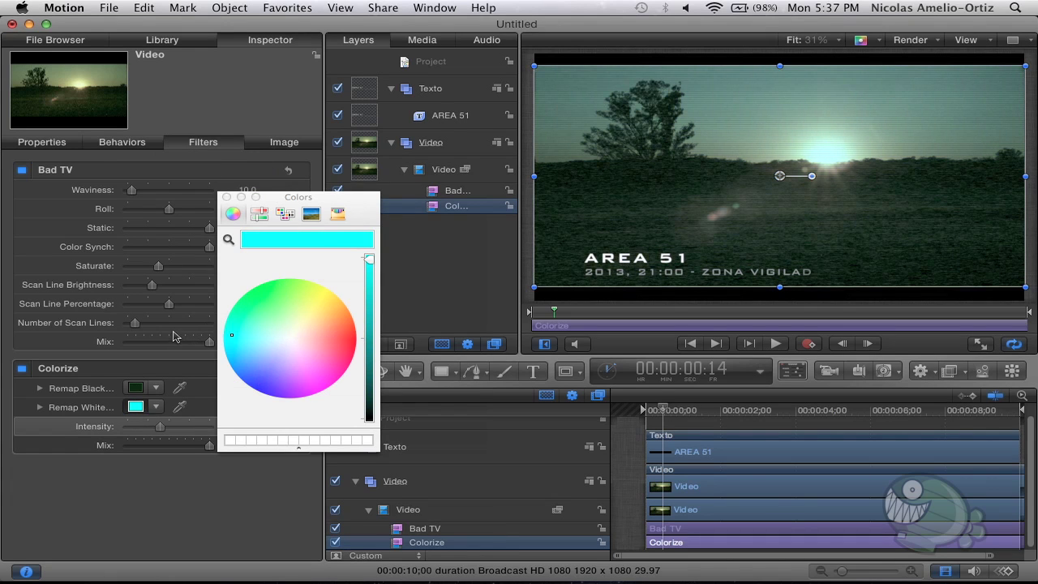
pyautogui.moveTo(137, 324)
pyautogui.mouseDown()
pyautogui.moveTo(126, 344)
pyautogui.moveTo(151, 389)
pyautogui.moveTo(126, 333)
pyautogui.moveTo(231, 335)
pyautogui.mouseUp()
pyautogui.click(227, 197)
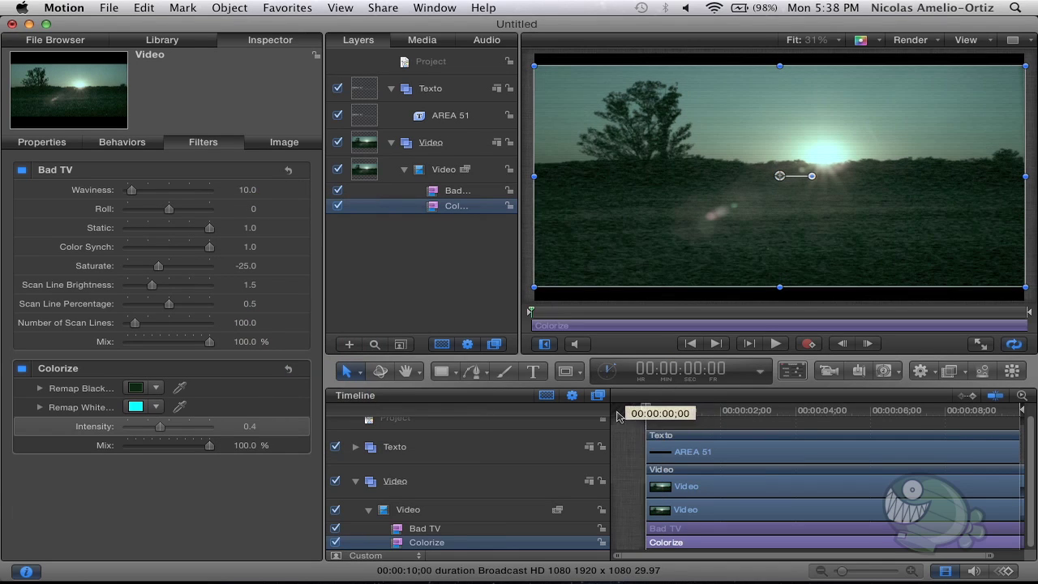
pyautogui.click(354, 484)
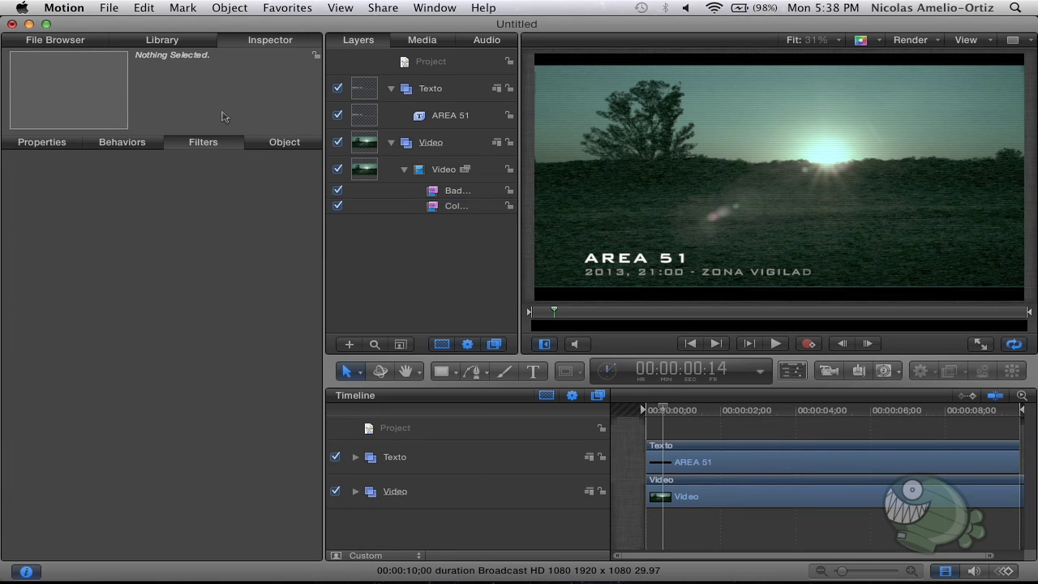
# Apply Gaussian Blur from Library > Filters > Blur to the inner Video layer, above Bad TV
pyautogui.click(162, 39)
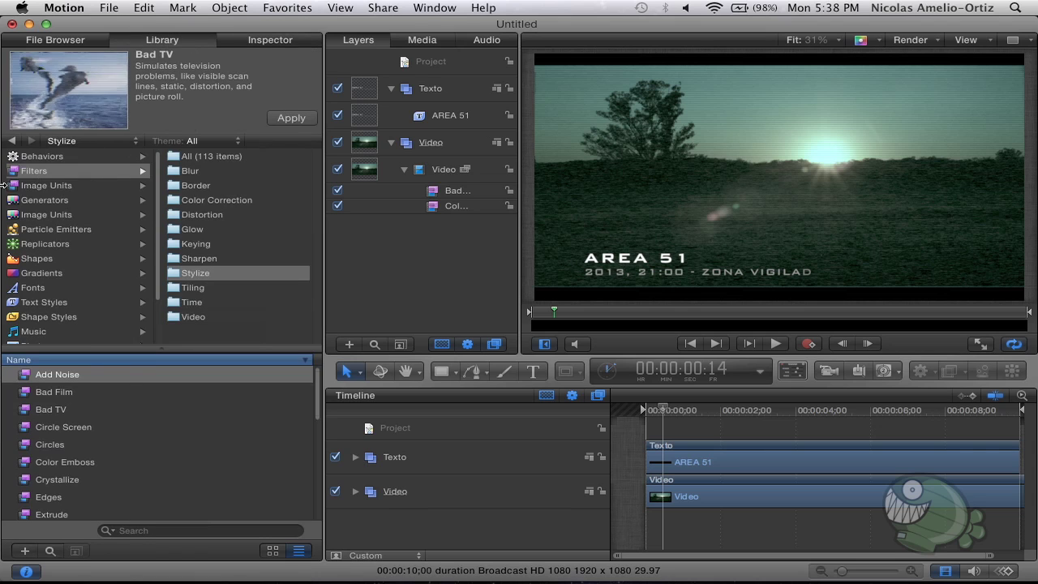
pyautogui.click(140, 173)
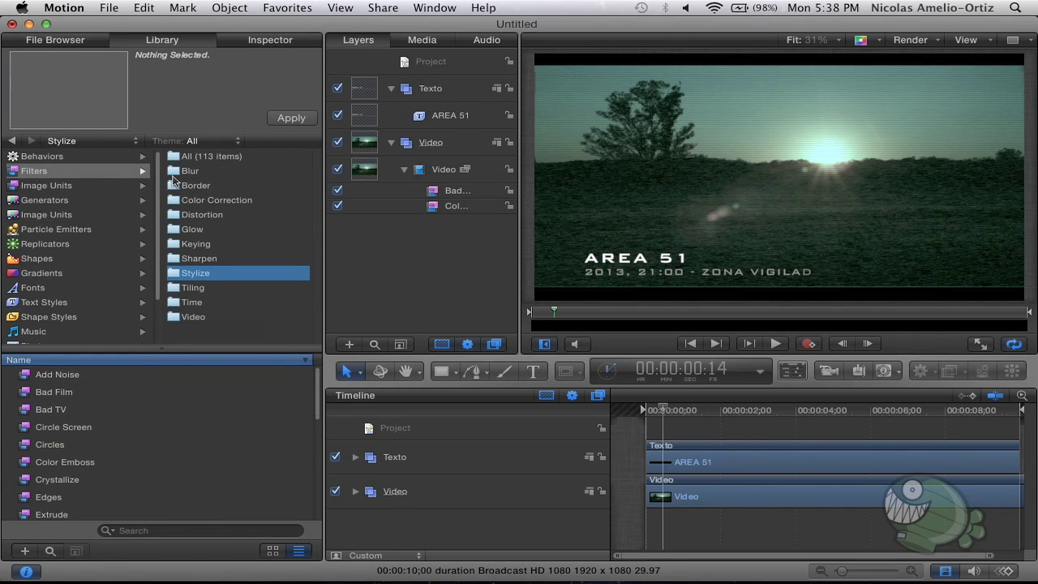
pyautogui.click(236, 173)
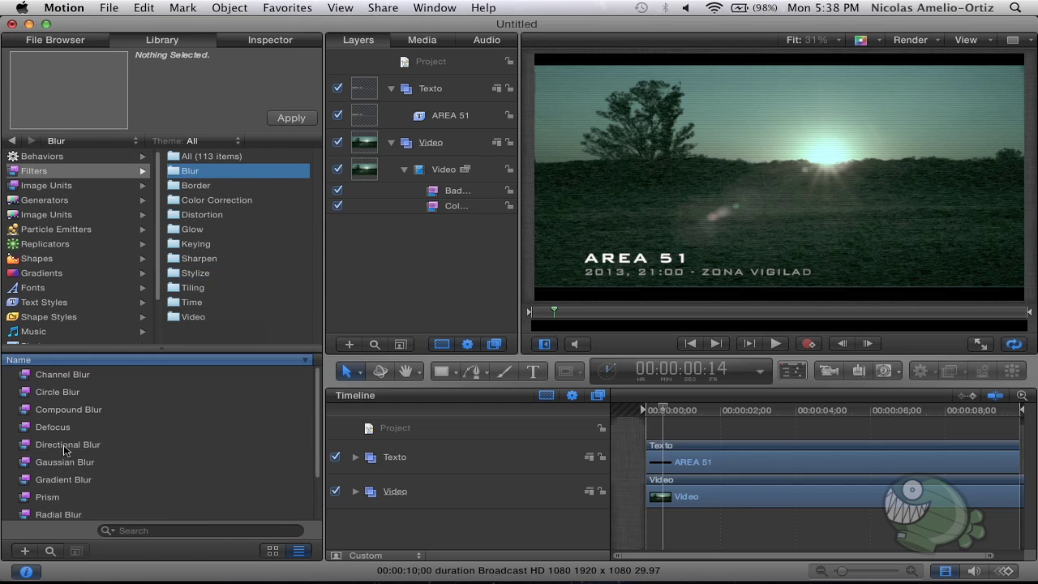
pyautogui.click(28, 411)
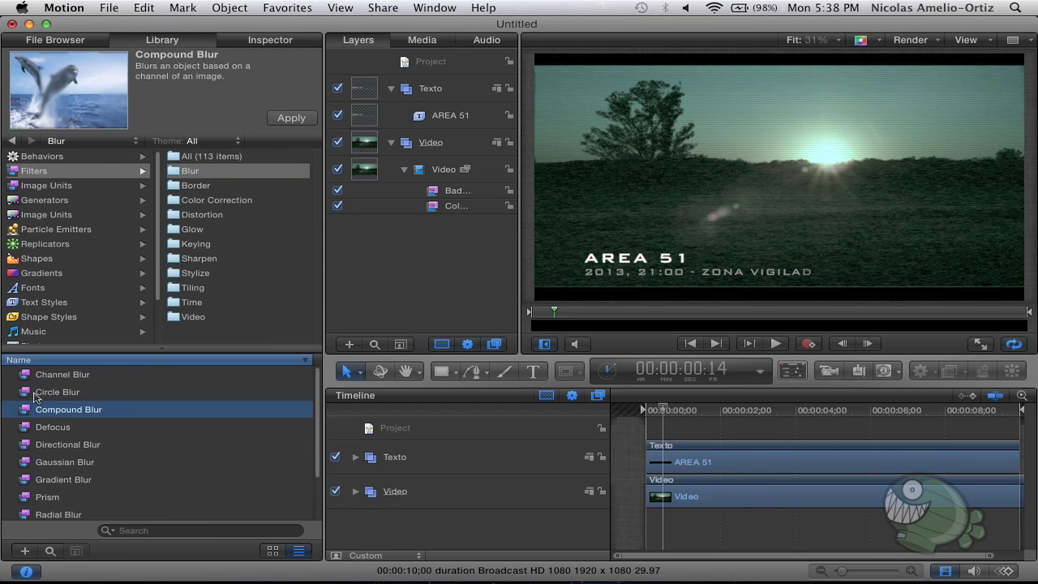
pyautogui.moveTo(27, 462); pyautogui.dragTo(421, 496)
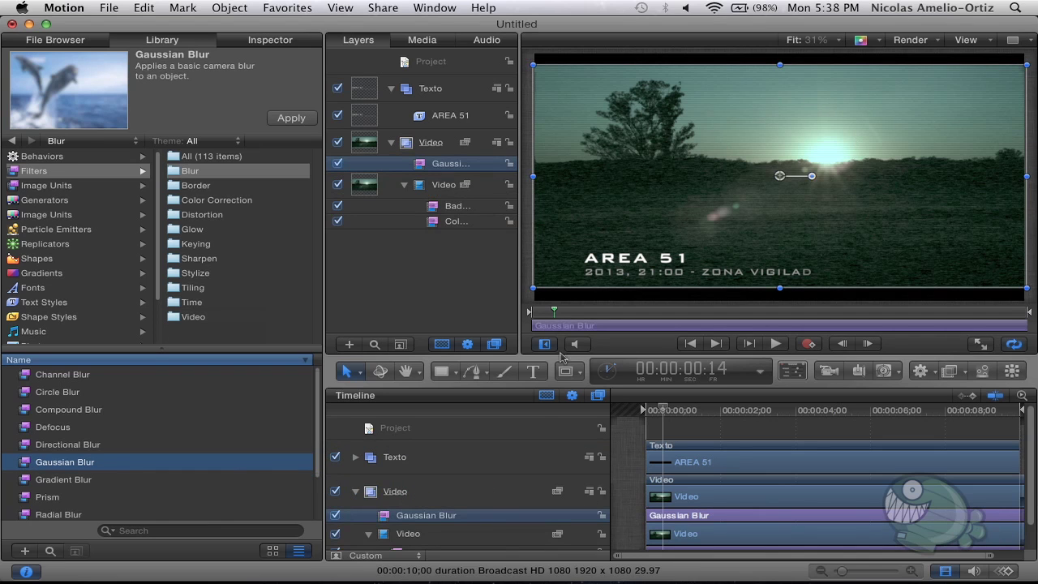
pyautogui.scroll(-2, 454, 523)
pyautogui.moveTo(387, 498); pyautogui.dragTo(464, 521)
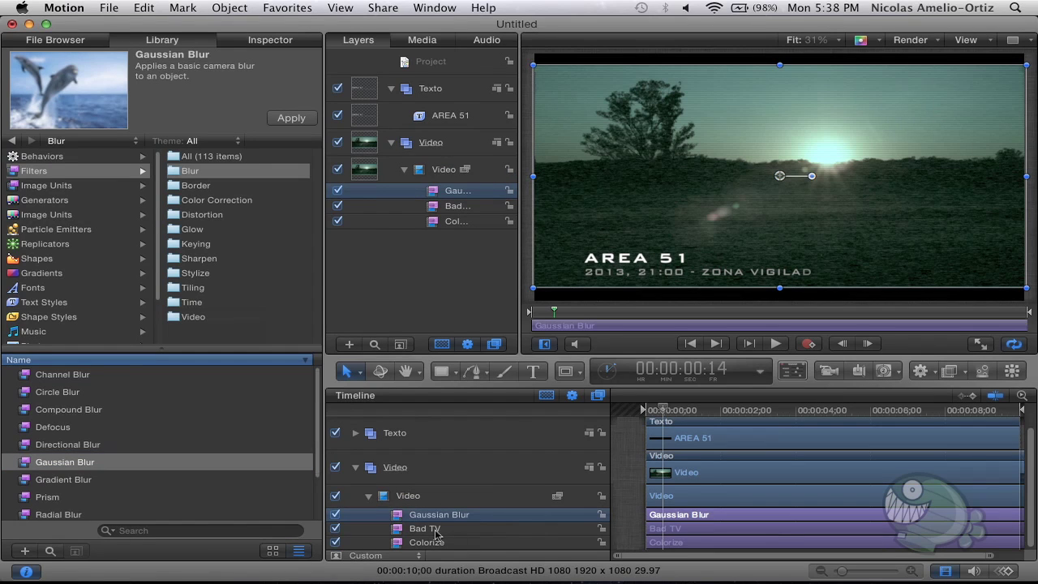
# Keyframe the Gaussian Blur Amount from 64 at the clip start down to 0 at frame 10
pyautogui.click(276, 40)
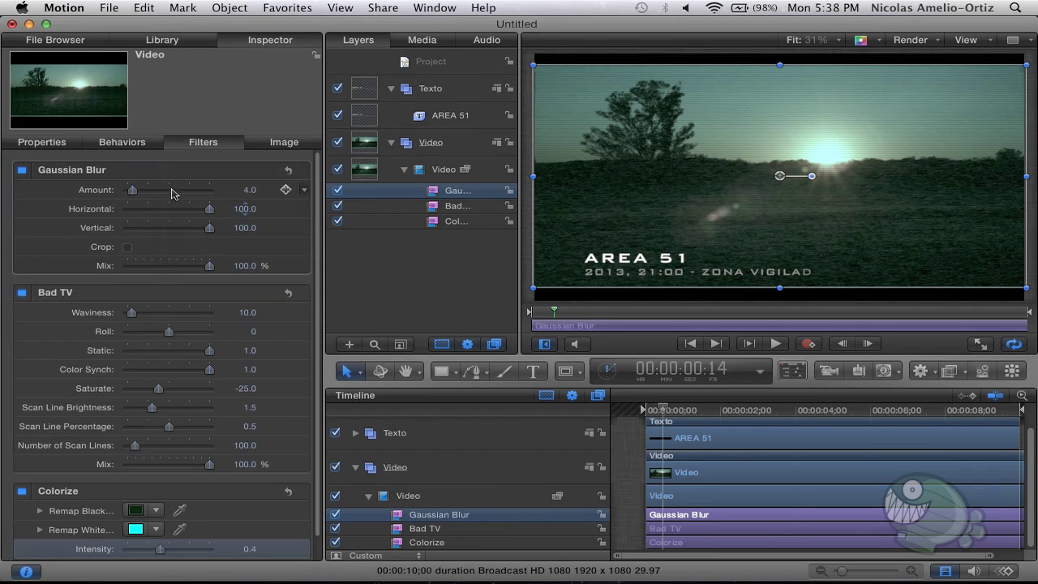
pyautogui.moveTo(148, 193); pyautogui.dragTo(196, 192)
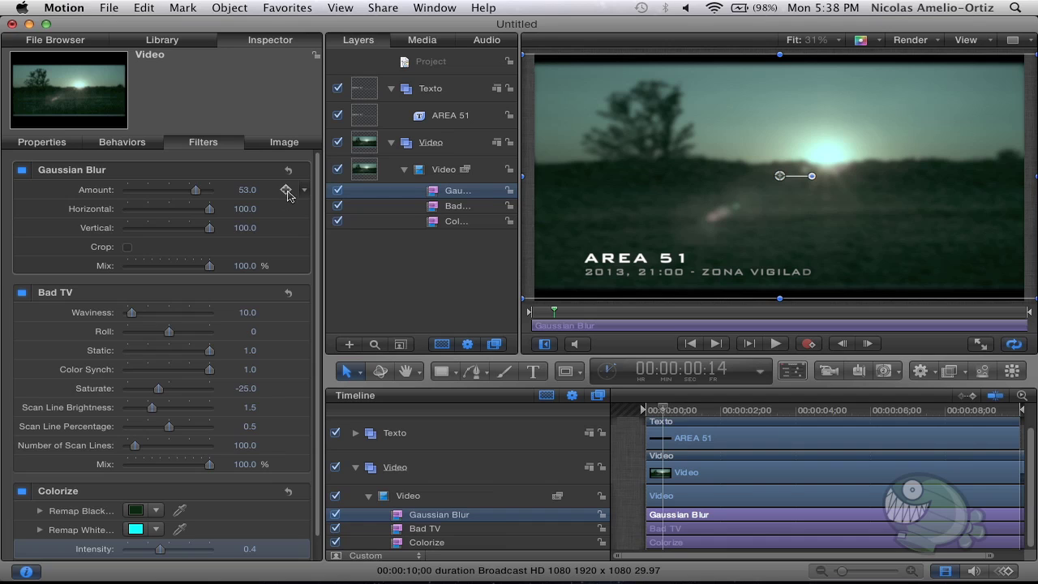
pyautogui.moveTo(196, 192); pyautogui.dragTo(209, 191)
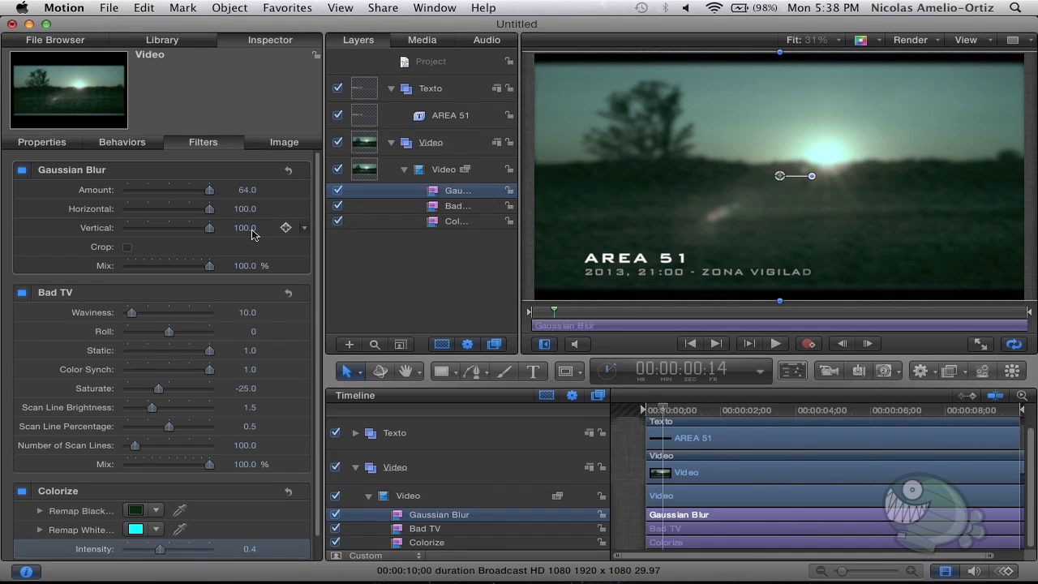
pyautogui.moveTo(658, 409); pyautogui.dragTo(646, 410)
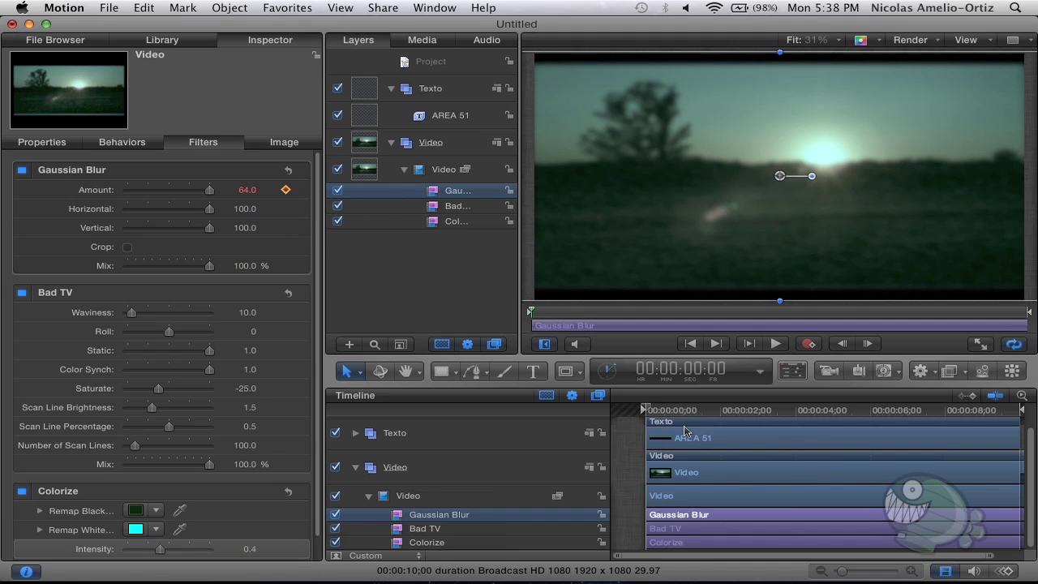
pyautogui.hotkey('shift', 'Right')
pyautogui.click(288, 189)
pyautogui.moveTo(209, 190); pyautogui.dragTo(112, 190)
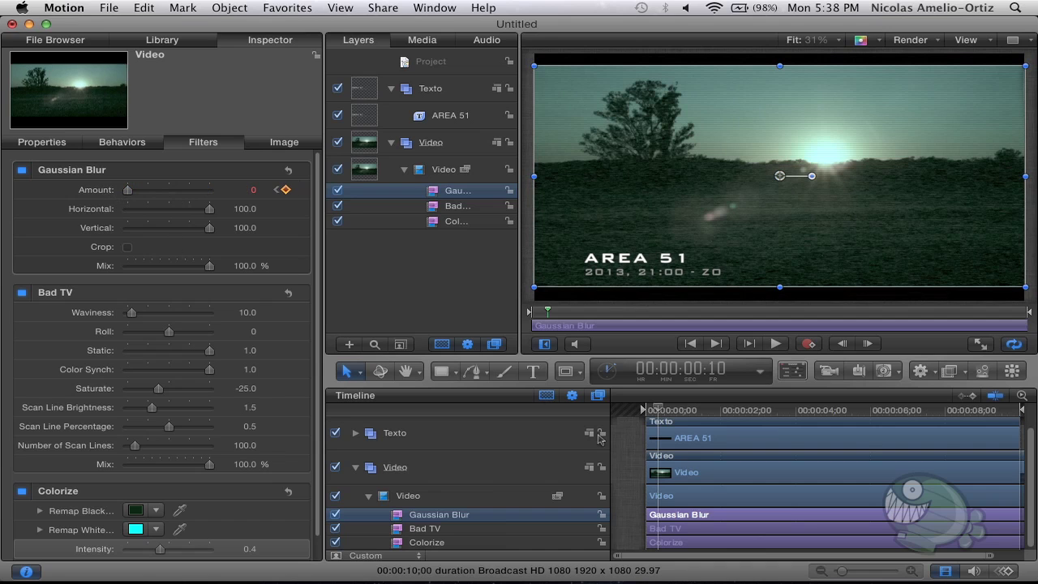
# Play the clip from the start twice to preview the blur sharpening
pyautogui.press('space')
pyautogui.press('Home')
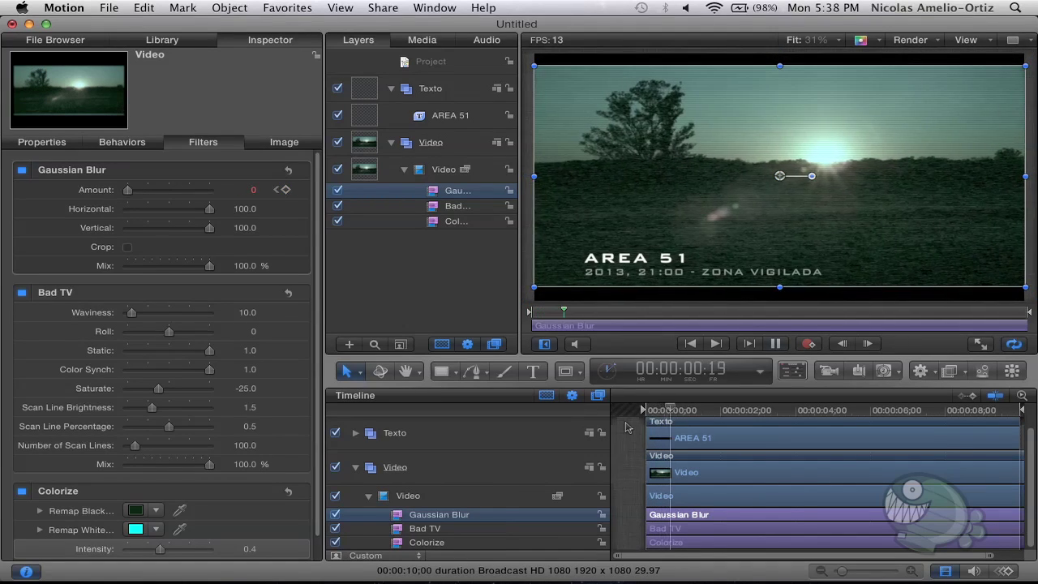
pyautogui.press('space')
pyautogui.press('Home')
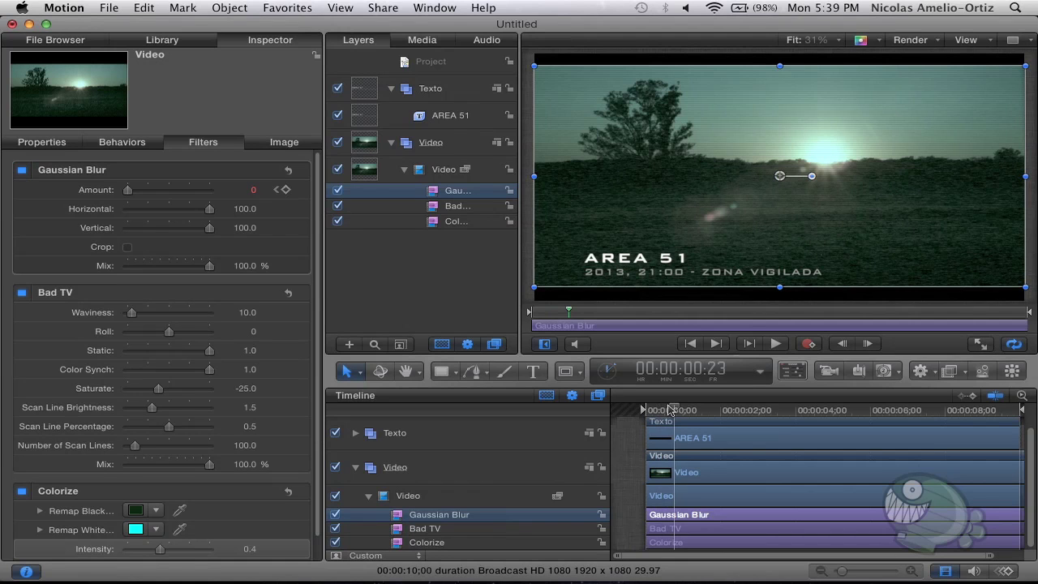
pyautogui.press('space')
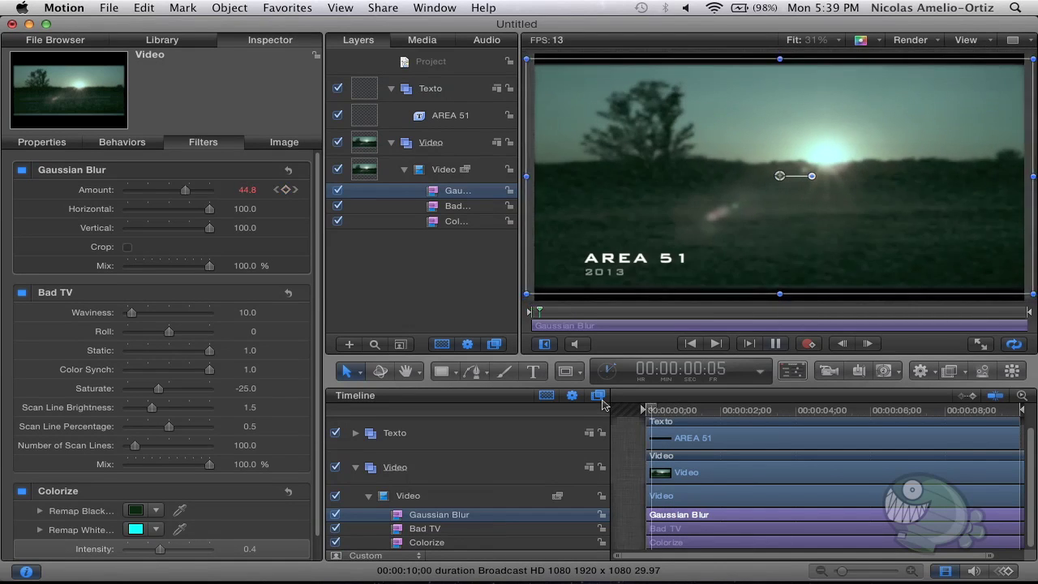
pyautogui.press('space')
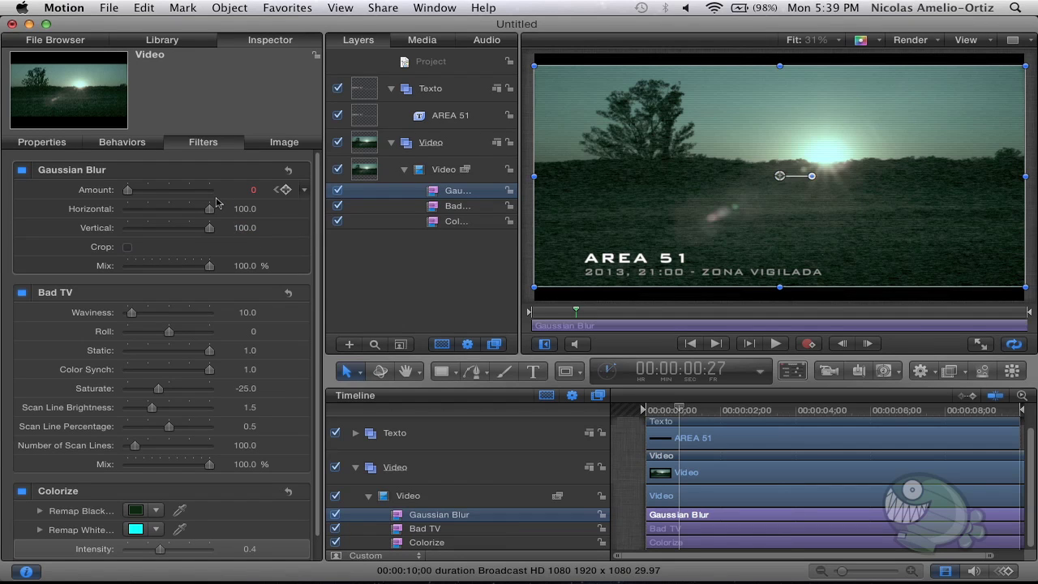
# Step between the blur Amount keyframes at frame 10 and the clip start
pyautogui.click(277, 189)
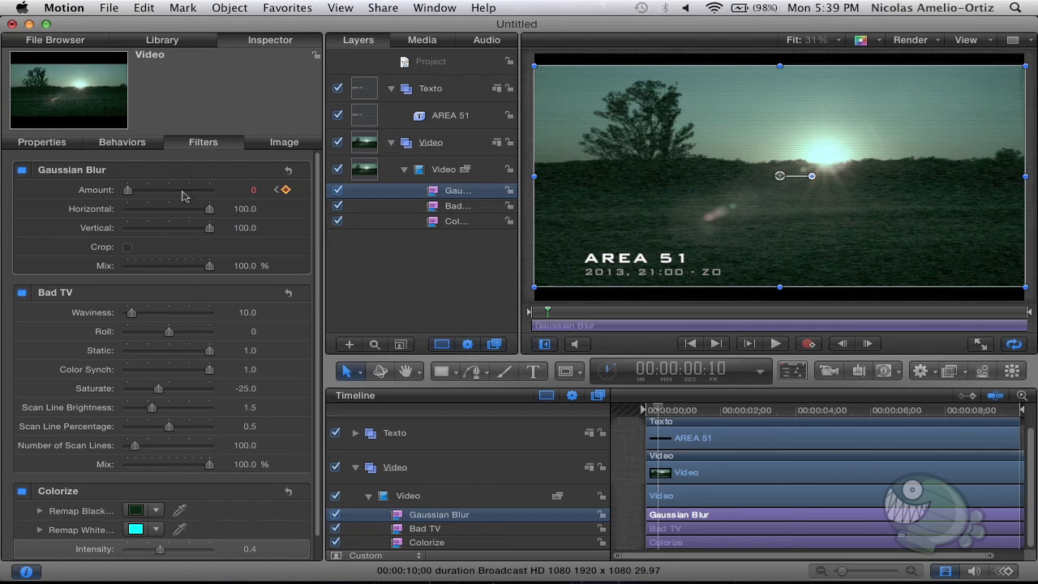
pyautogui.scroll(-1, 111, 476)
pyautogui.click(276, 188)
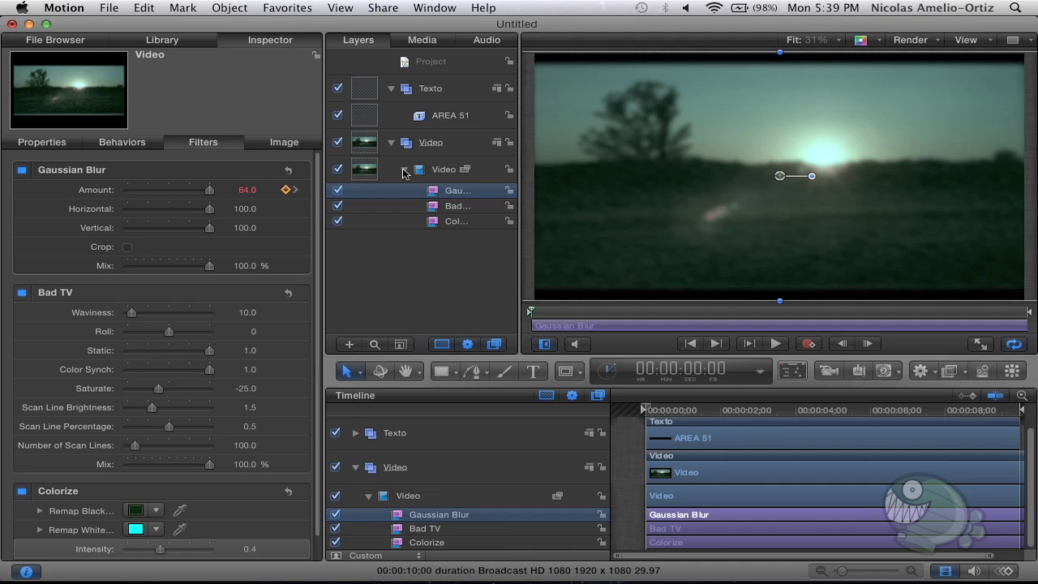
# Collapse the Video and Texto groups in the Layers list
pyautogui.click(392, 143)
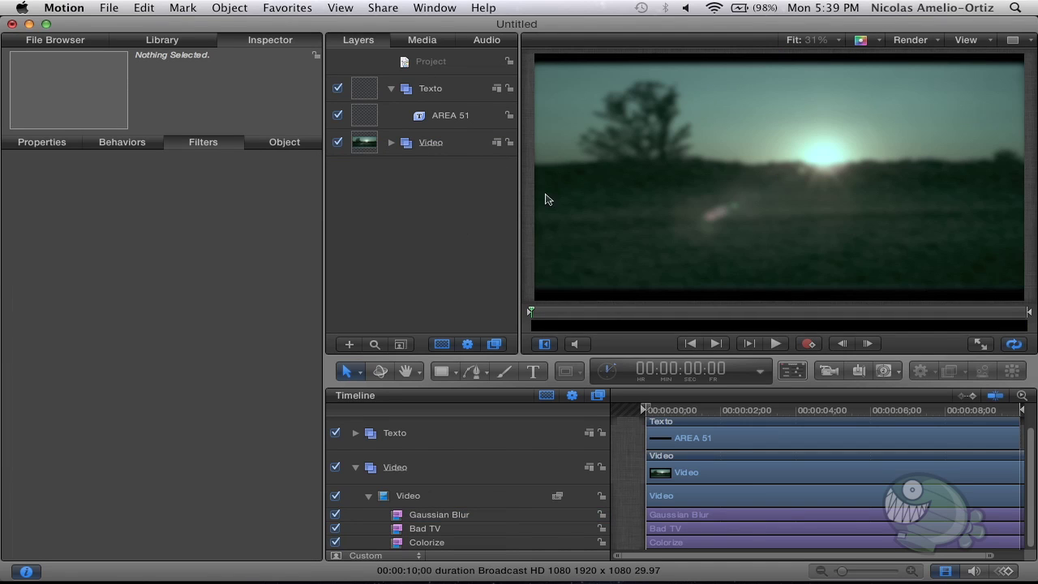
pyautogui.click(452, 142)
pyautogui.click(392, 89)
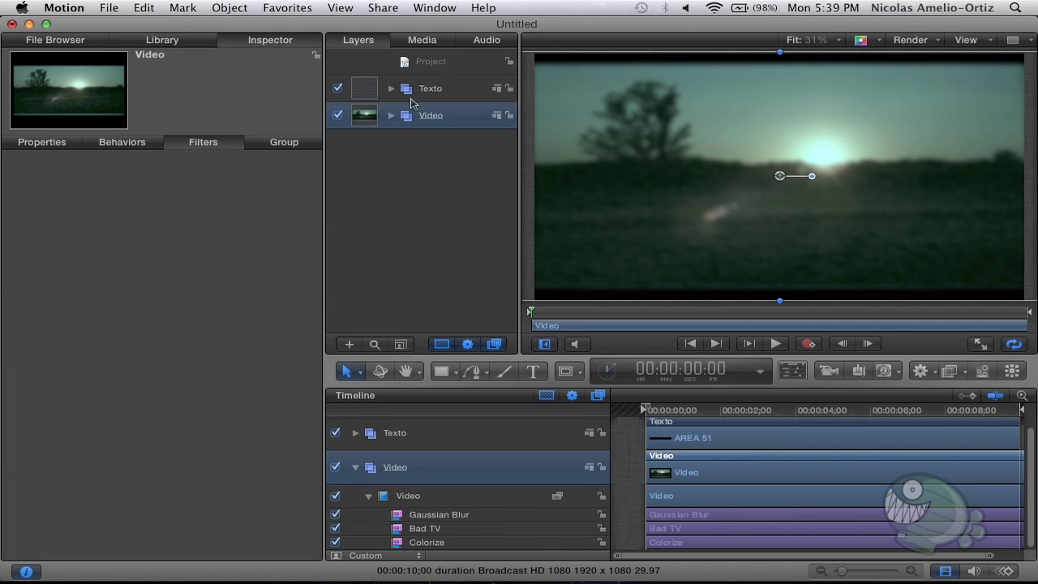